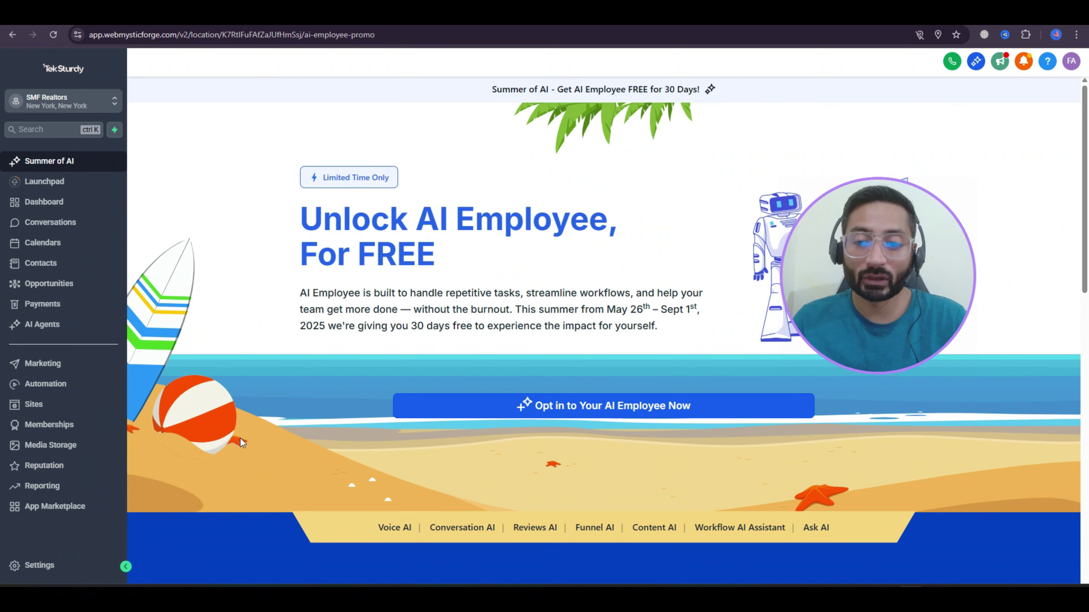
Step: Open the staff management page in the account settings
click(64, 567)
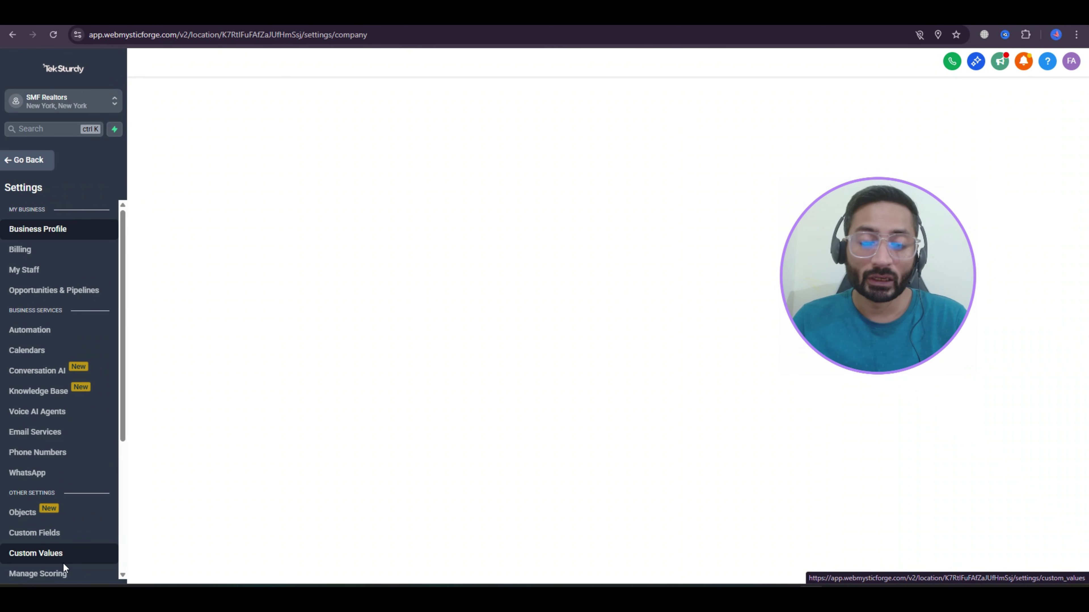
click(80, 273)
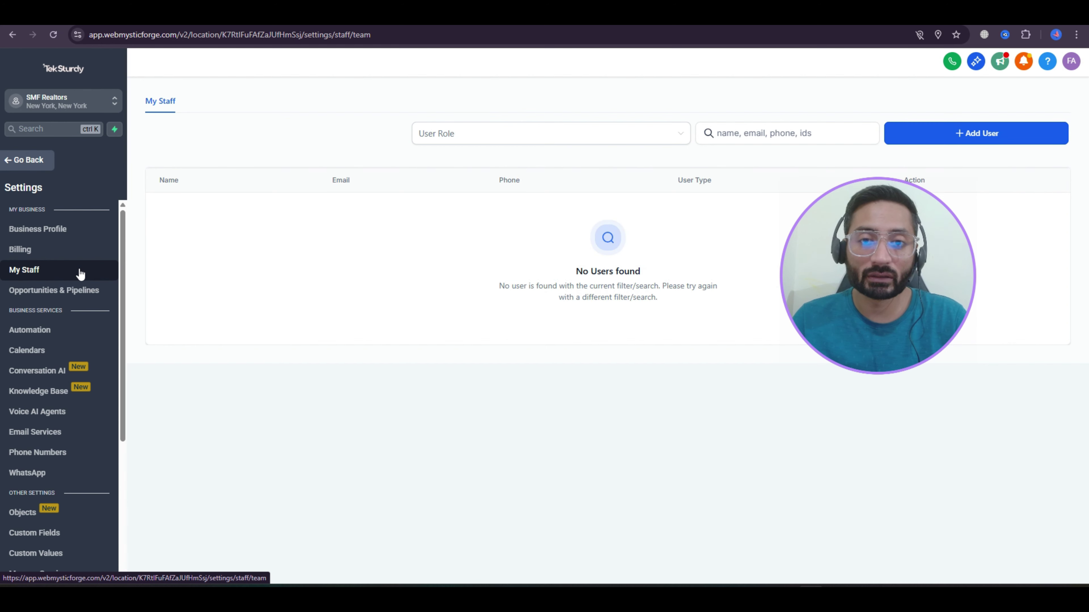
drag(866, 251, 954, 383)
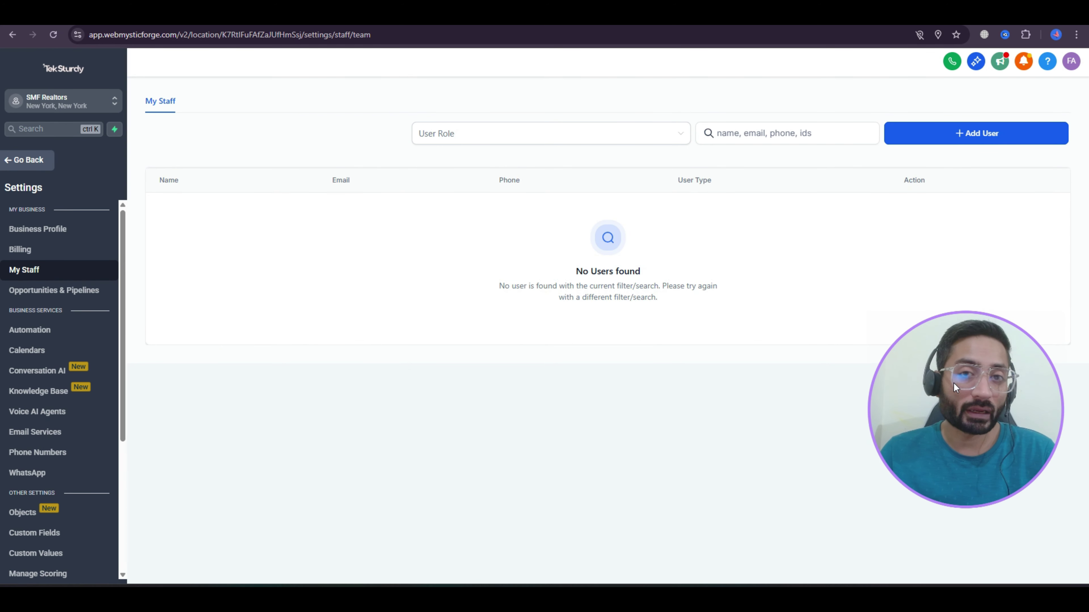
Step: Add a new staff user, enter their first name, last name and email, and continue to the roles and permissions
click(946, 139)
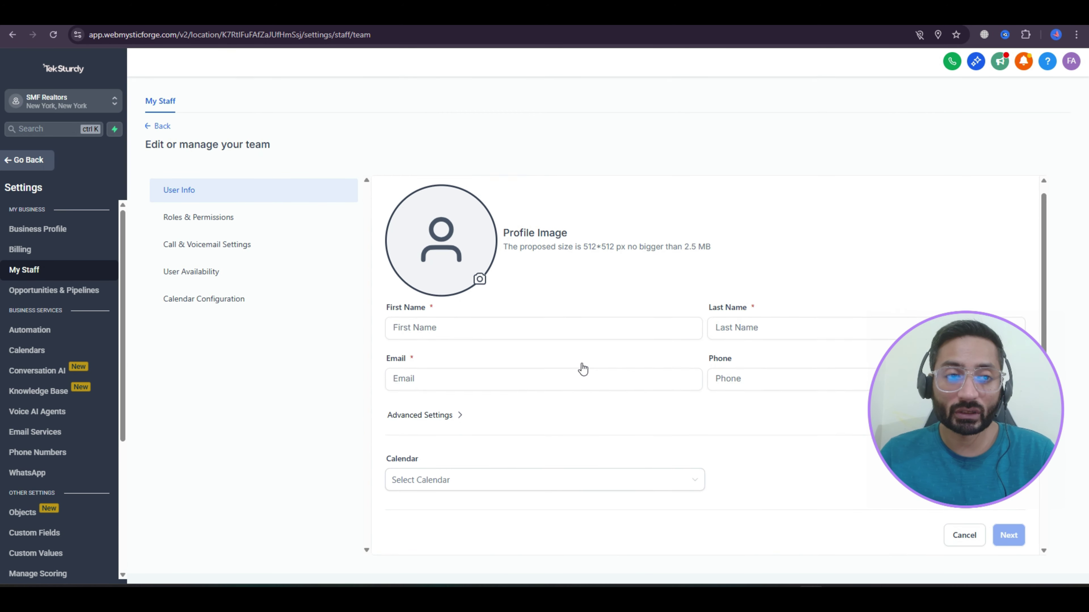
scroll(582, 368, down, 1)
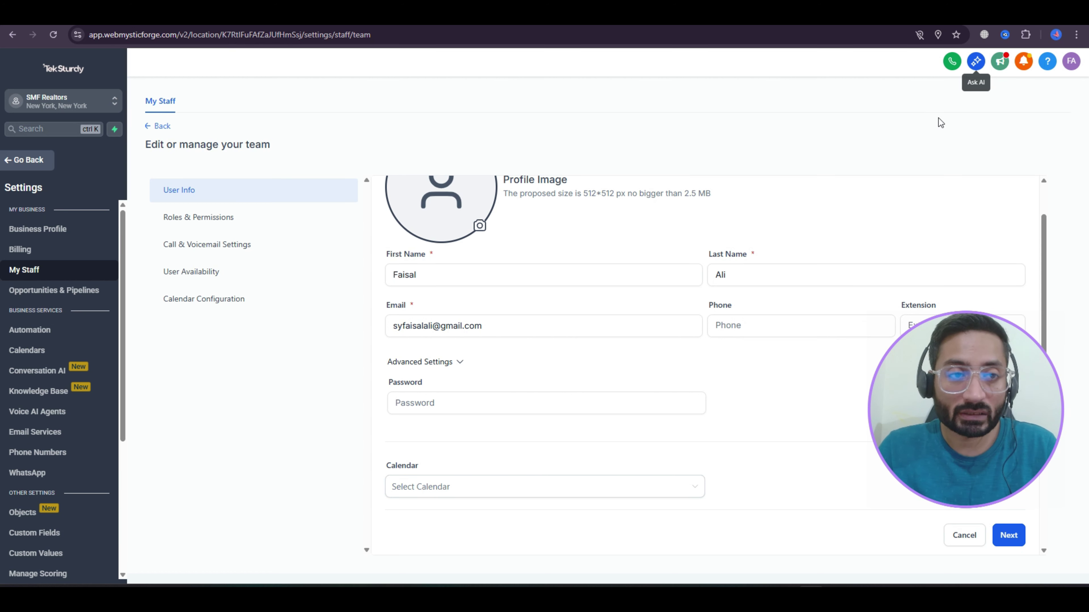
click(1009, 536)
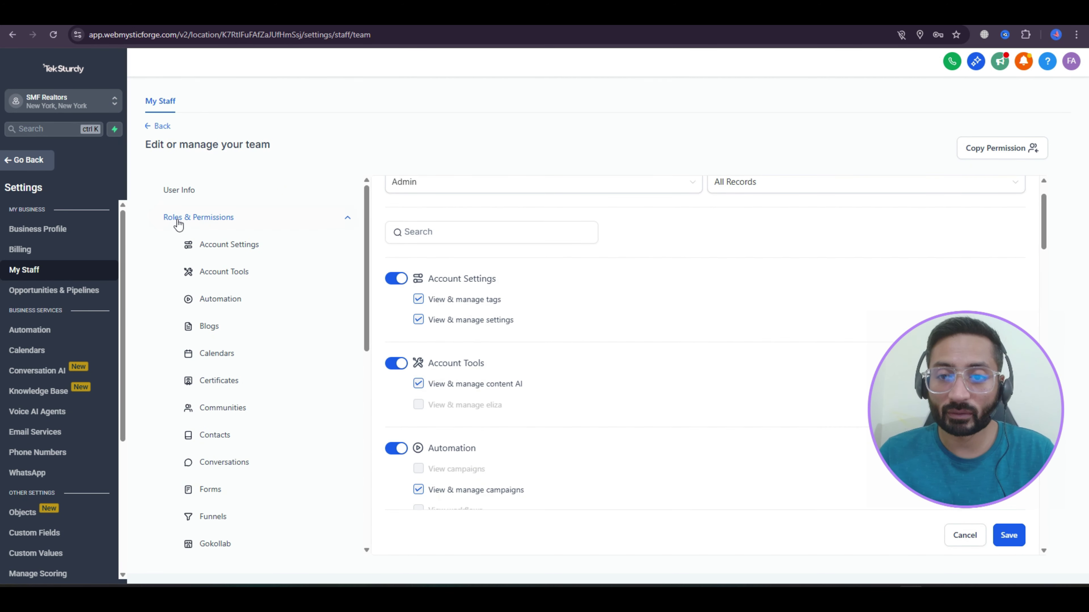
Step: Change the new staff member's user role to User
scroll(729, 260, up, 2)
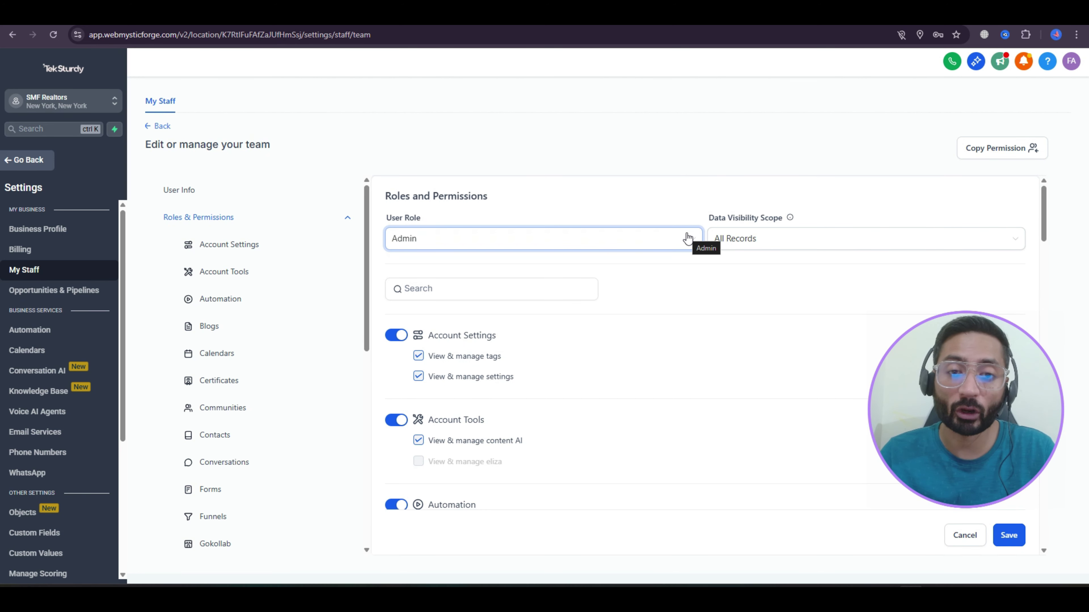
click(688, 238)
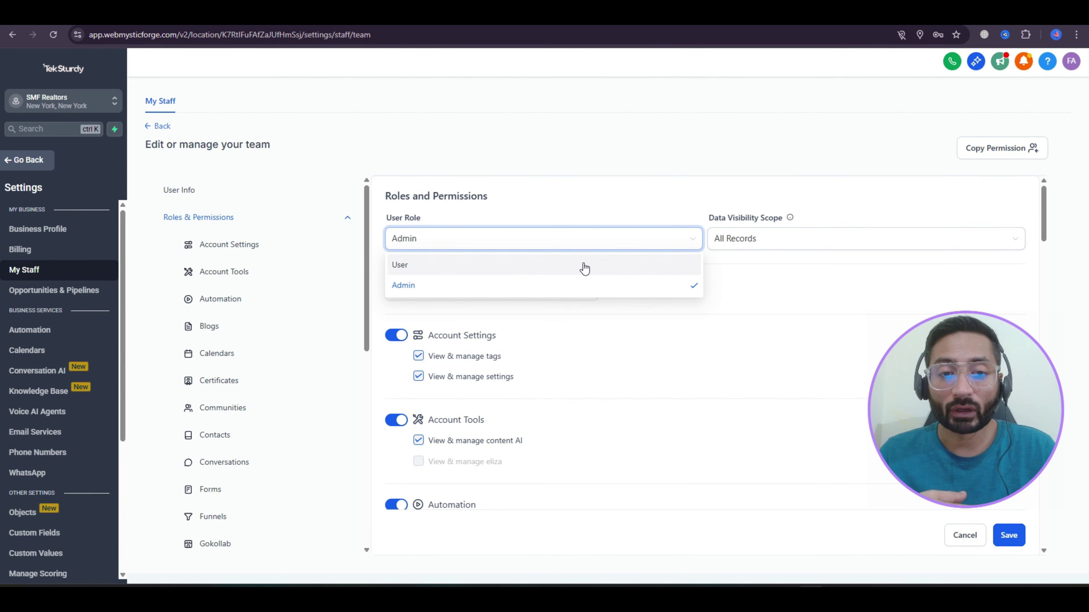
click(586, 267)
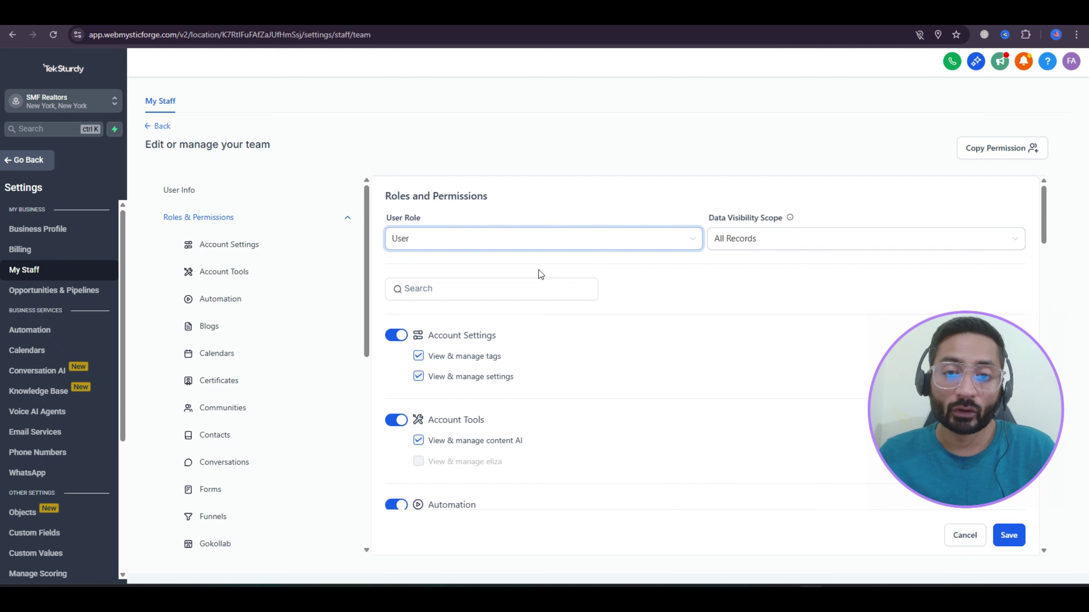
Step: Turn off the Blogs, Certificates, Communities, Forms and Funnels permissions for the new staff member
scroll(617, 353, down, 1)
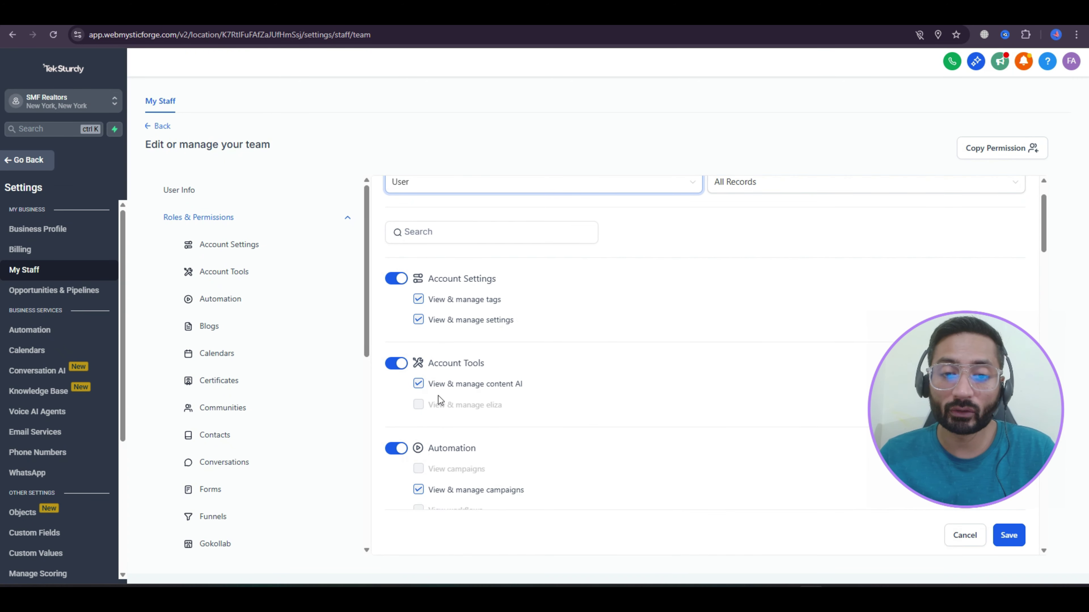
scroll(400, 368, down, 4)
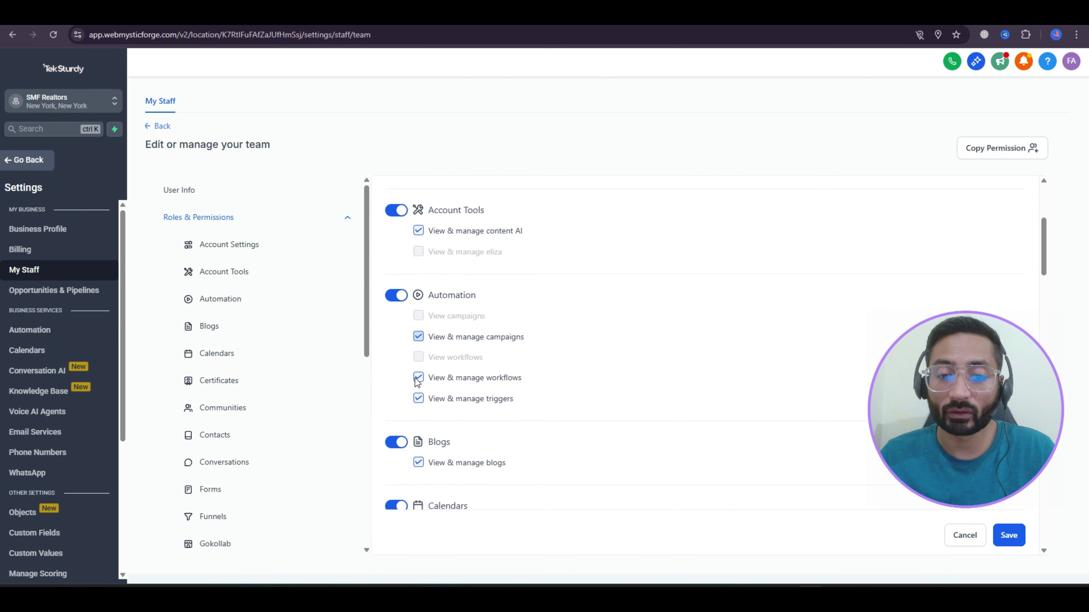
click(401, 370)
scroll(554, 330, down, 3)
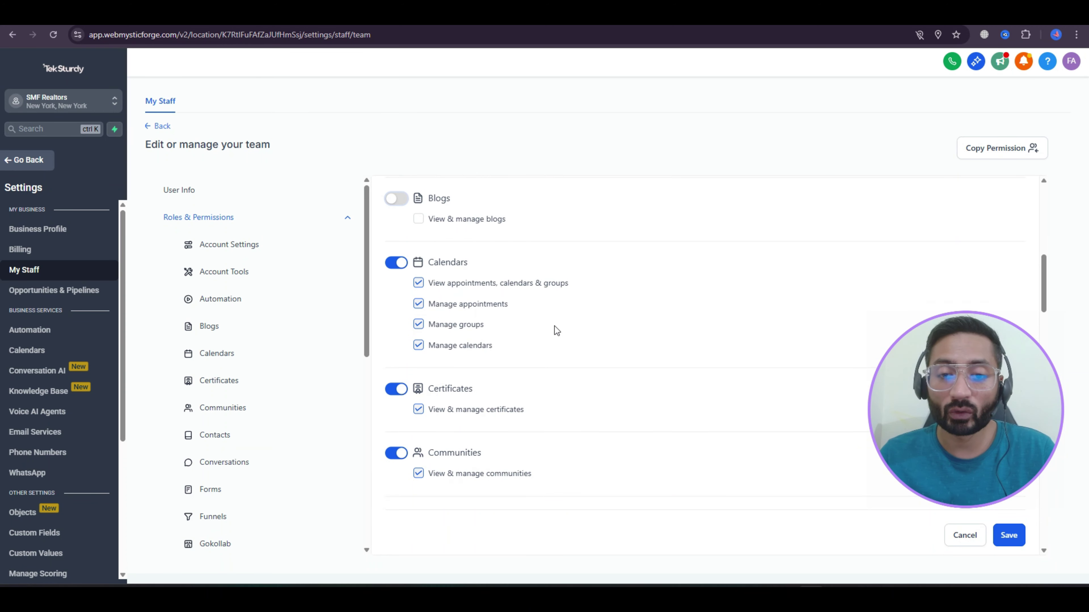
scroll(405, 288, down, 1)
click(399, 277)
click(401, 340)
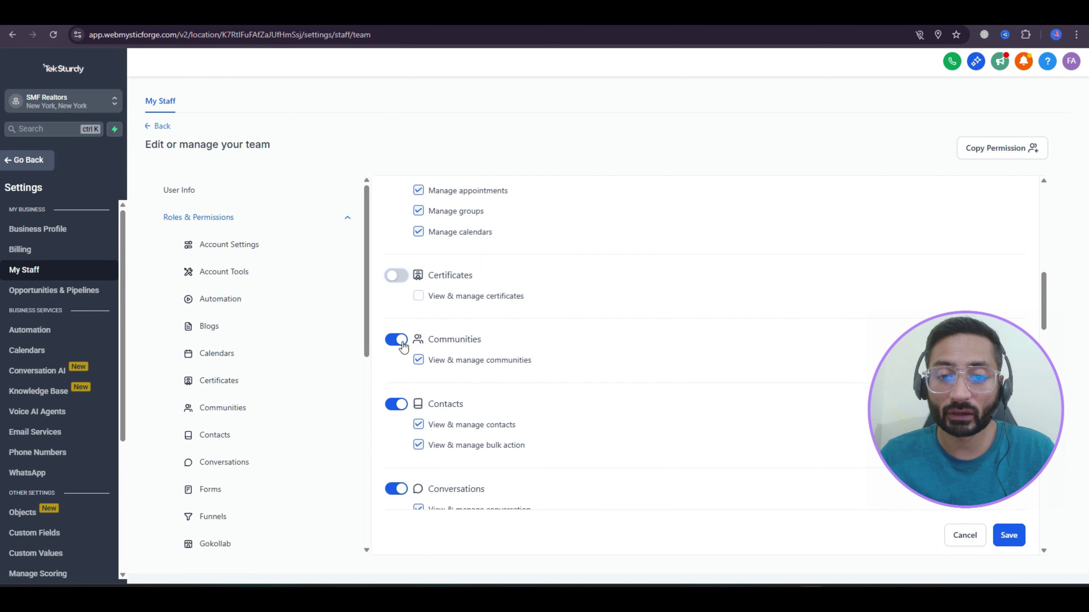
scroll(397, 364, down, 3)
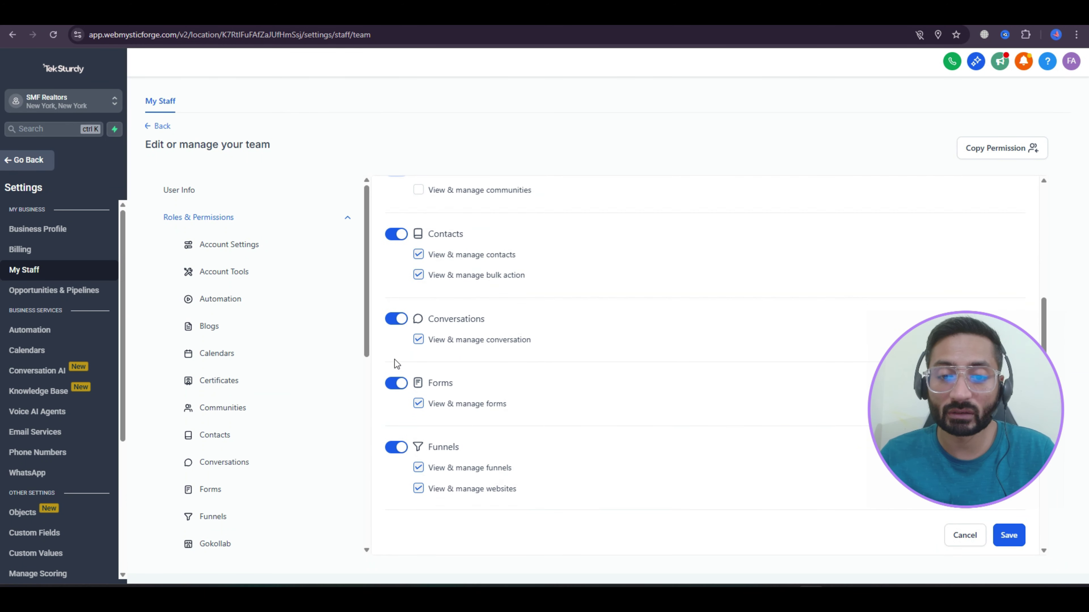
click(400, 386)
click(403, 447)
Step: Turn off the Gokollab, Integrations and Marketing permissions for the new staff member
scroll(626, 369, up, 15)
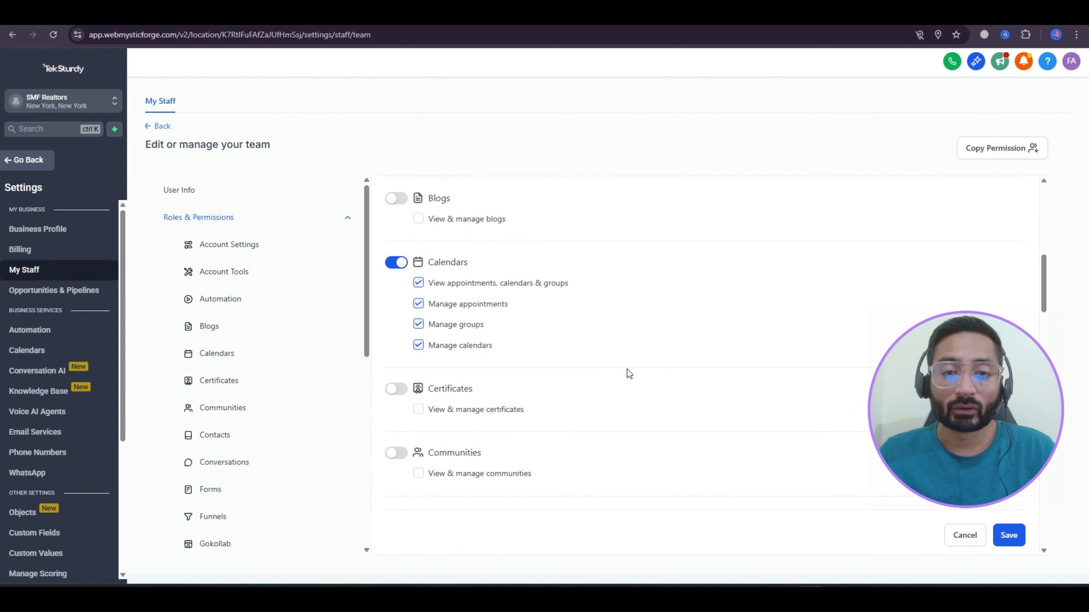
scroll(627, 369, up, 2)
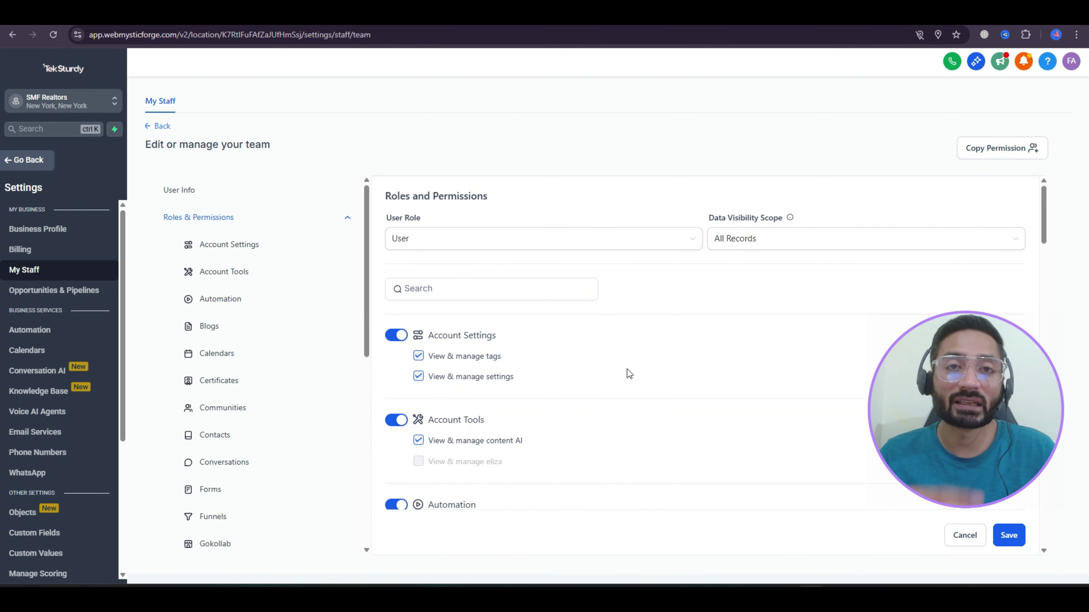
scroll(627, 369, down, 9)
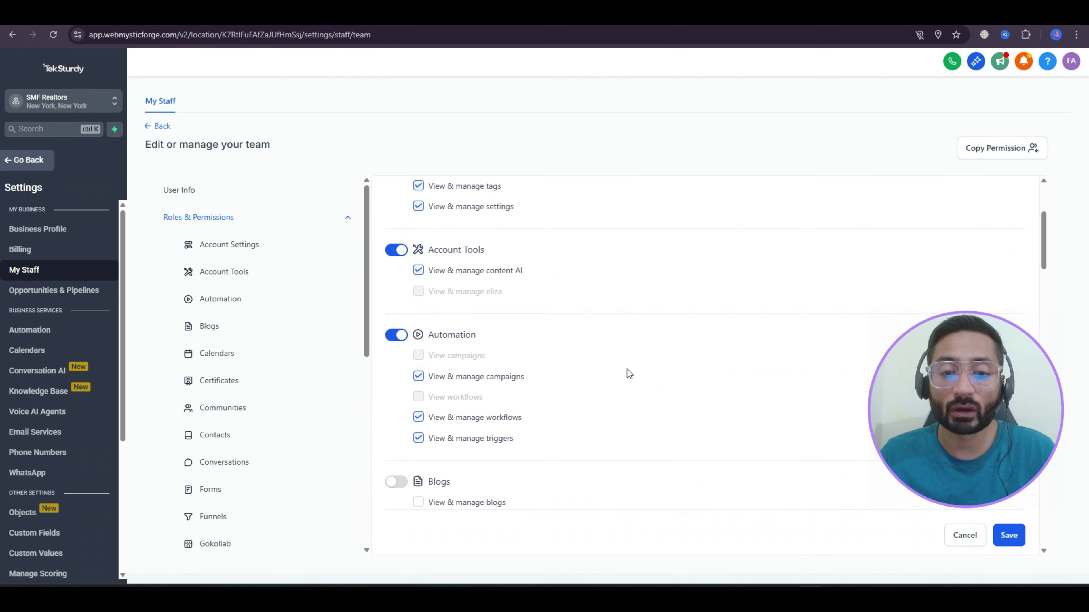
scroll(686, 343, down, 5)
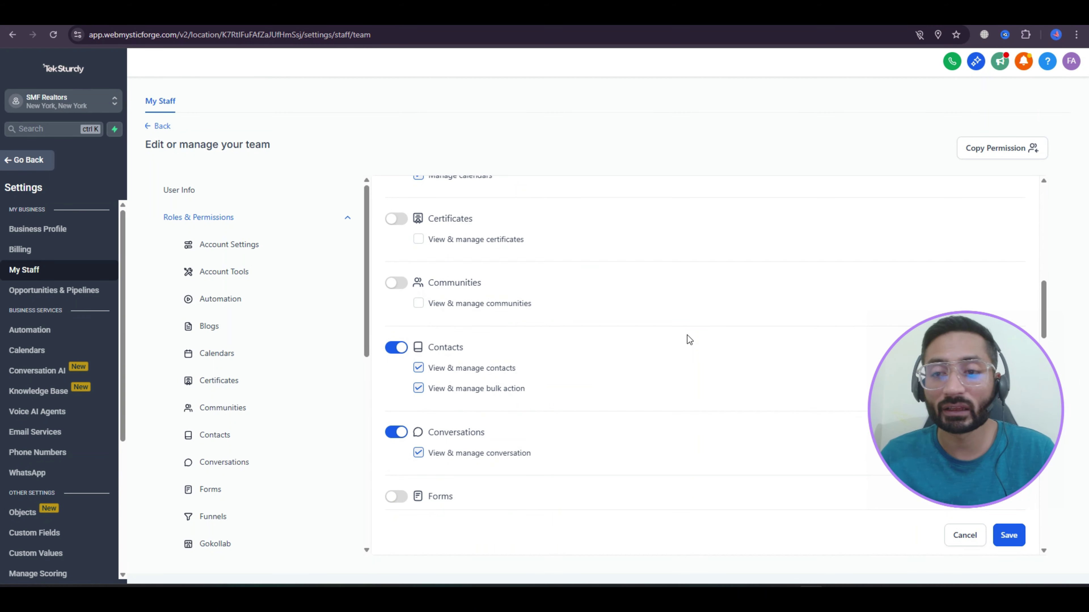
scroll(687, 336, down, 4)
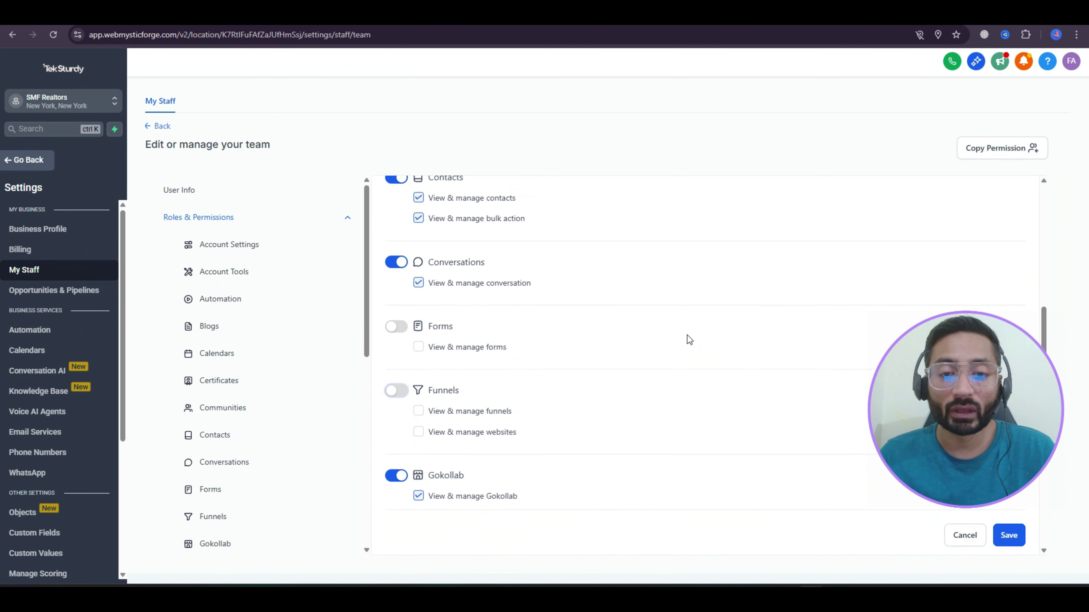
scroll(573, 429, down, 4)
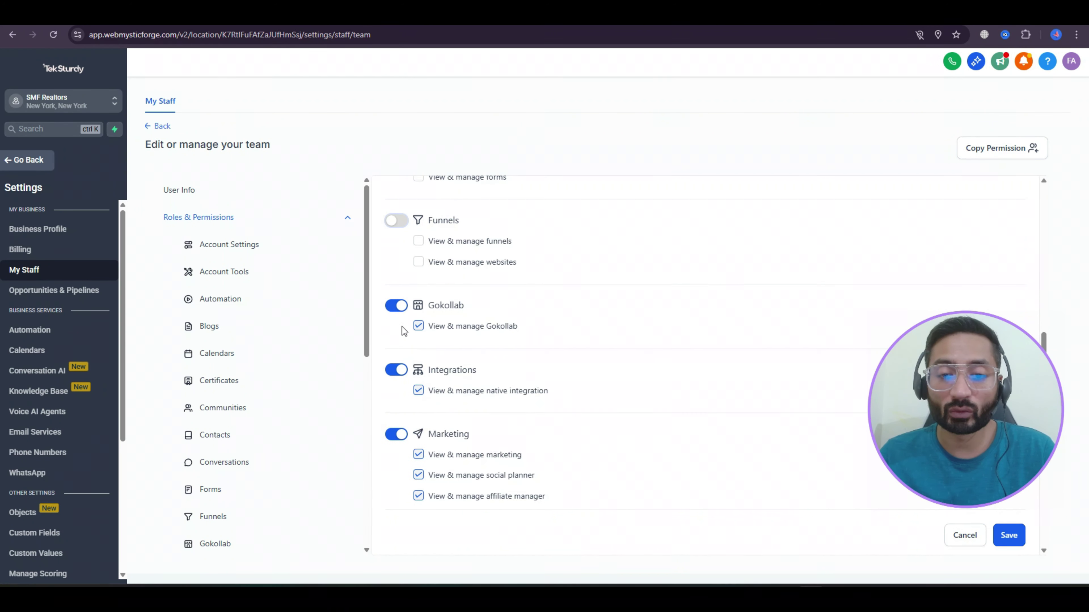
click(396, 305)
click(396, 369)
click(396, 434)
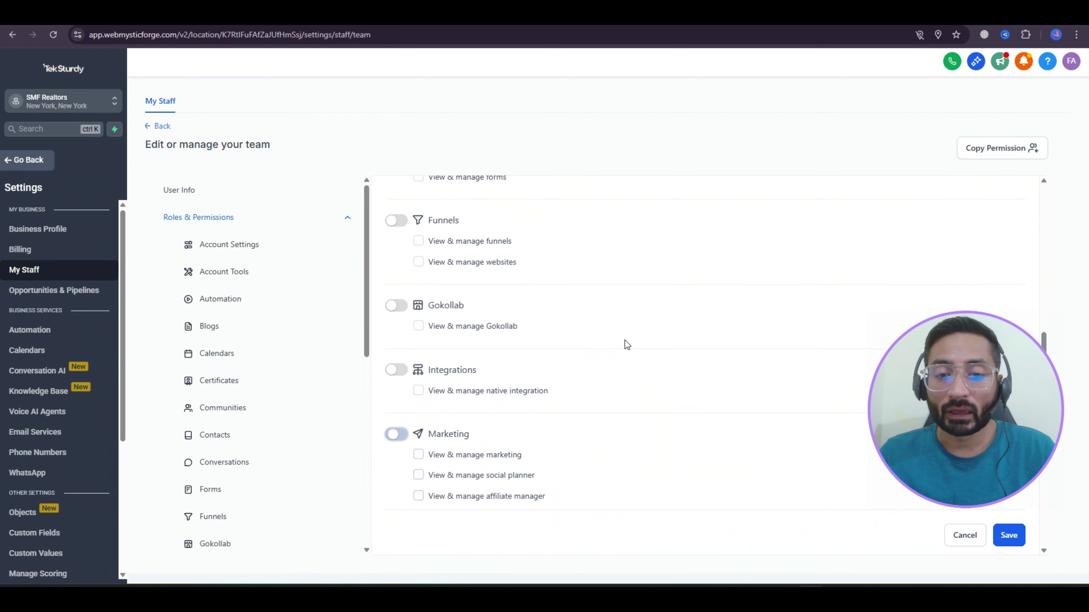
Step: Set the new staff member's user role to Admin and turn off the Certificates permission
scroll(625, 340, up, 10)
scroll(625, 340, up, 12)
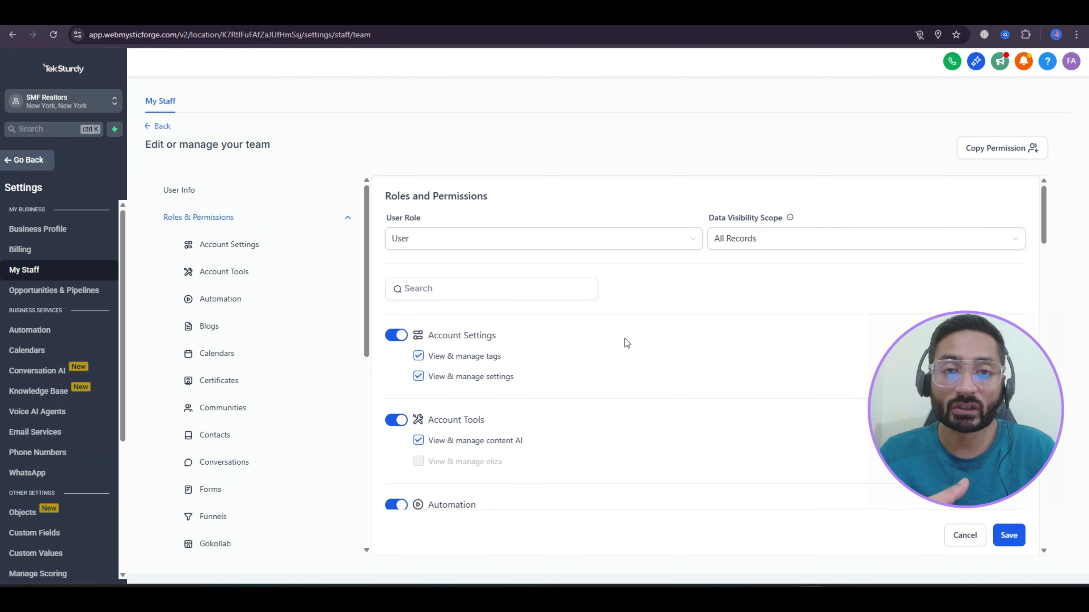
scroll(624, 343, down, 5)
scroll(626, 344, down, 5)
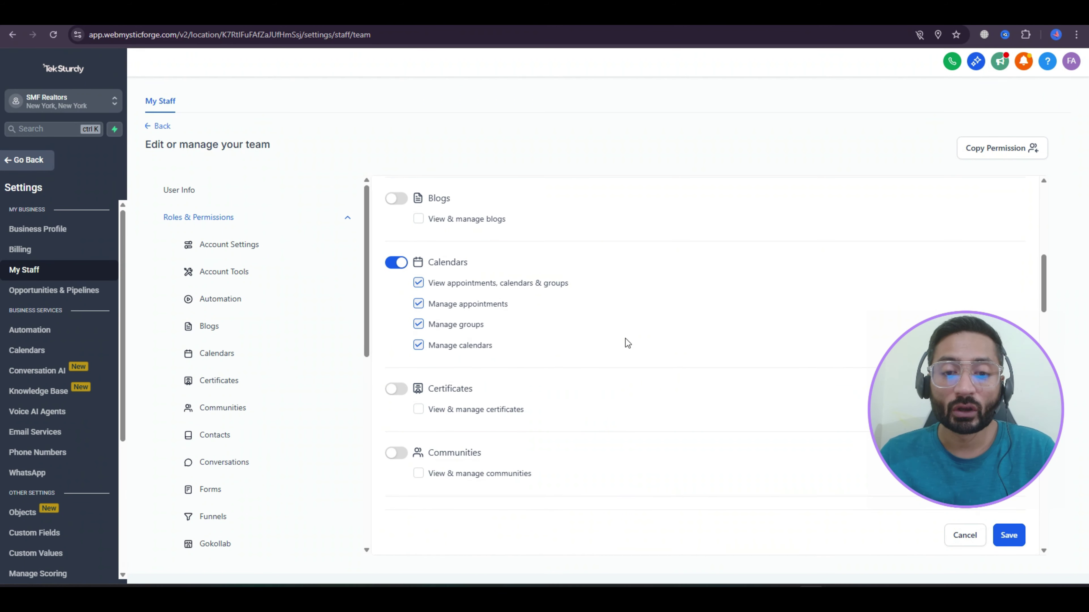
scroll(626, 339, up, 10)
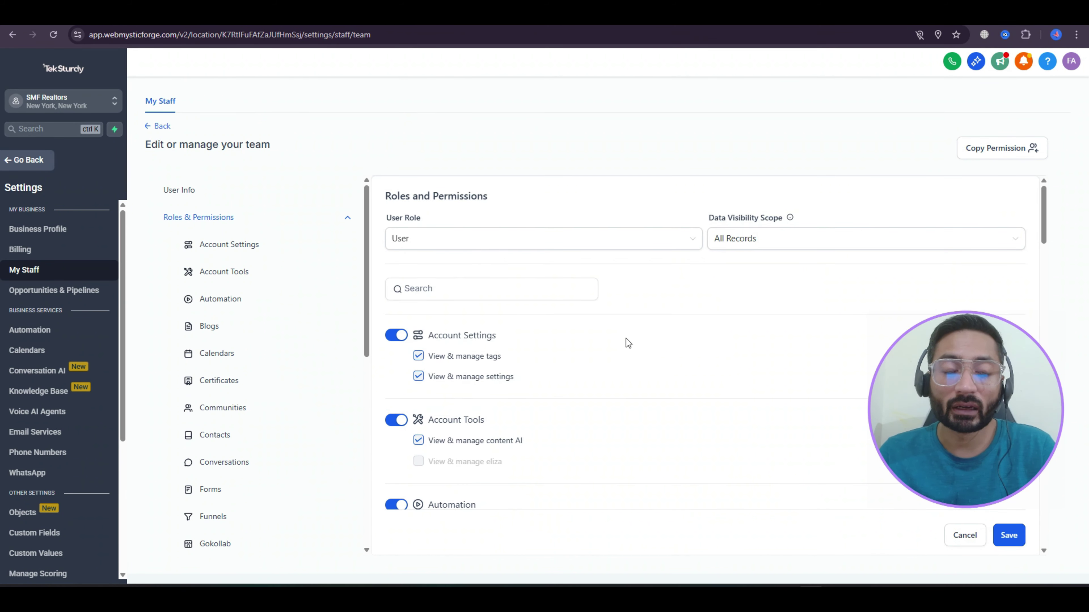
click(605, 240)
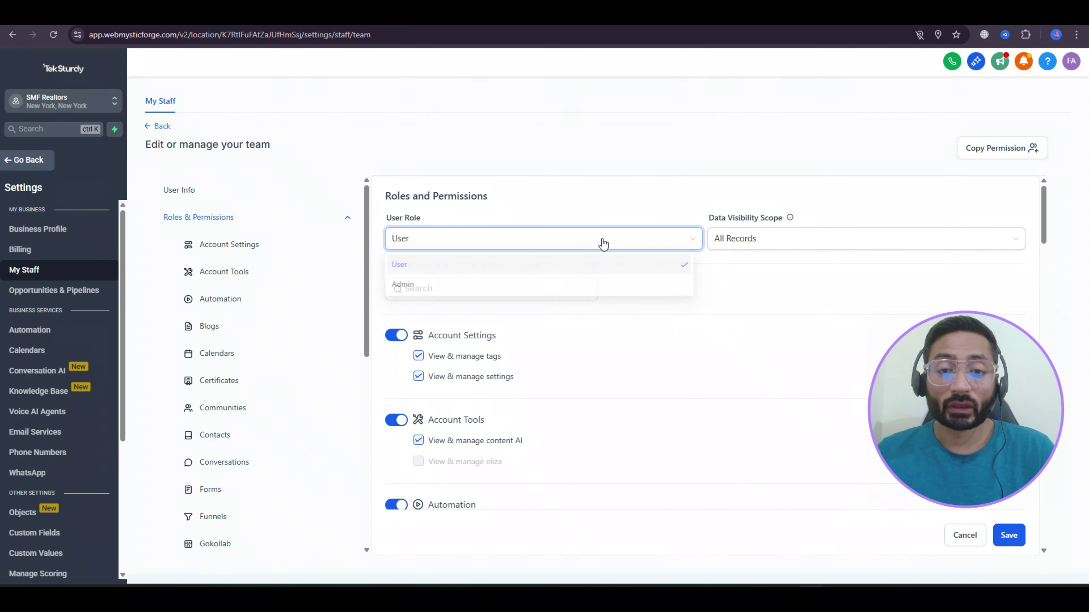
click(542, 285)
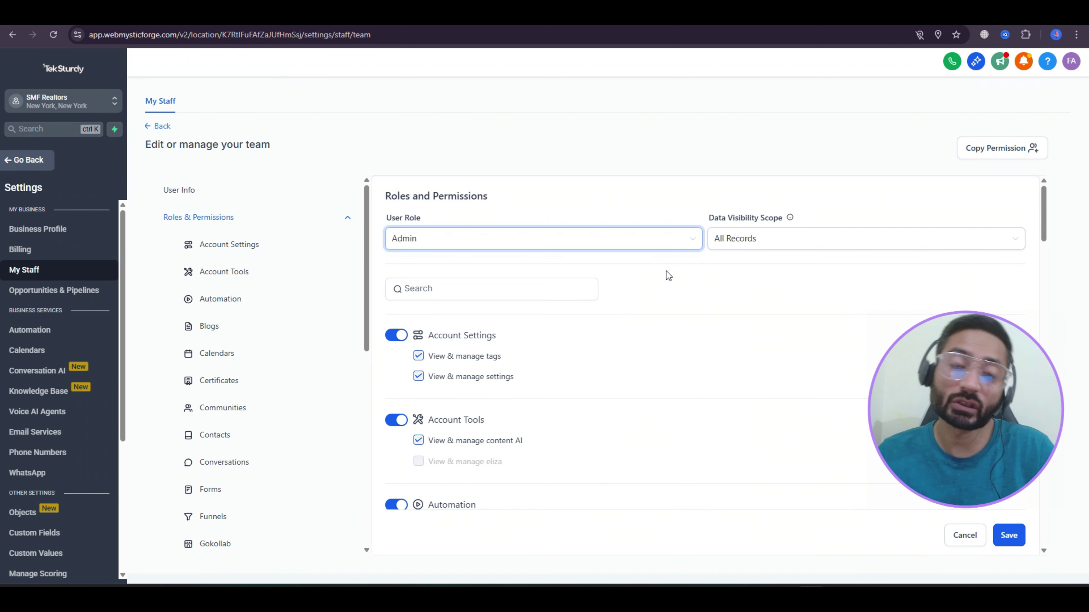
scroll(677, 333, down, 8)
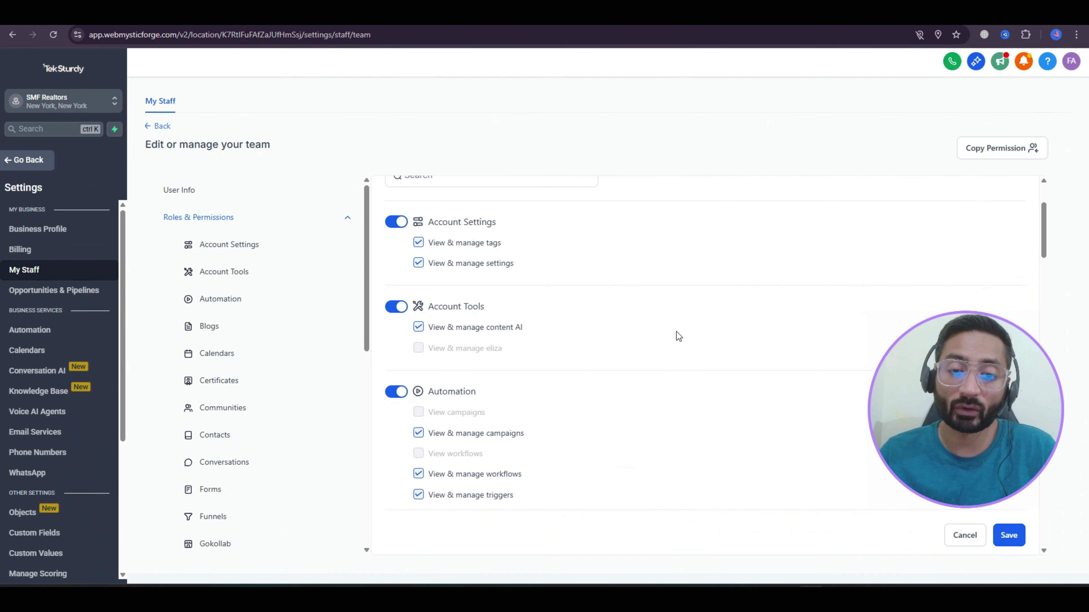
scroll(669, 311, down, 5)
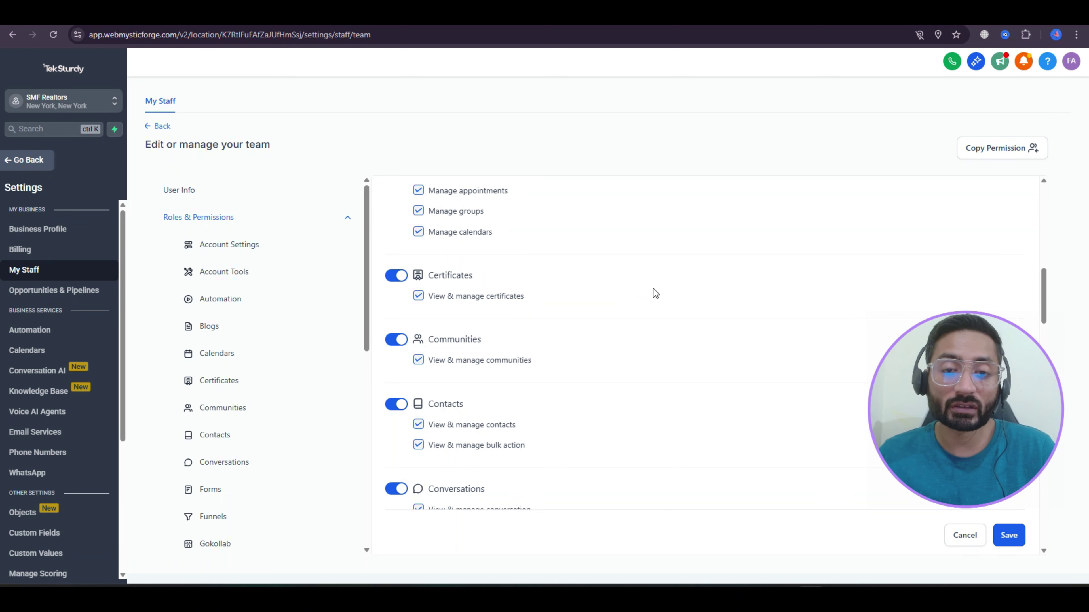
click(403, 278)
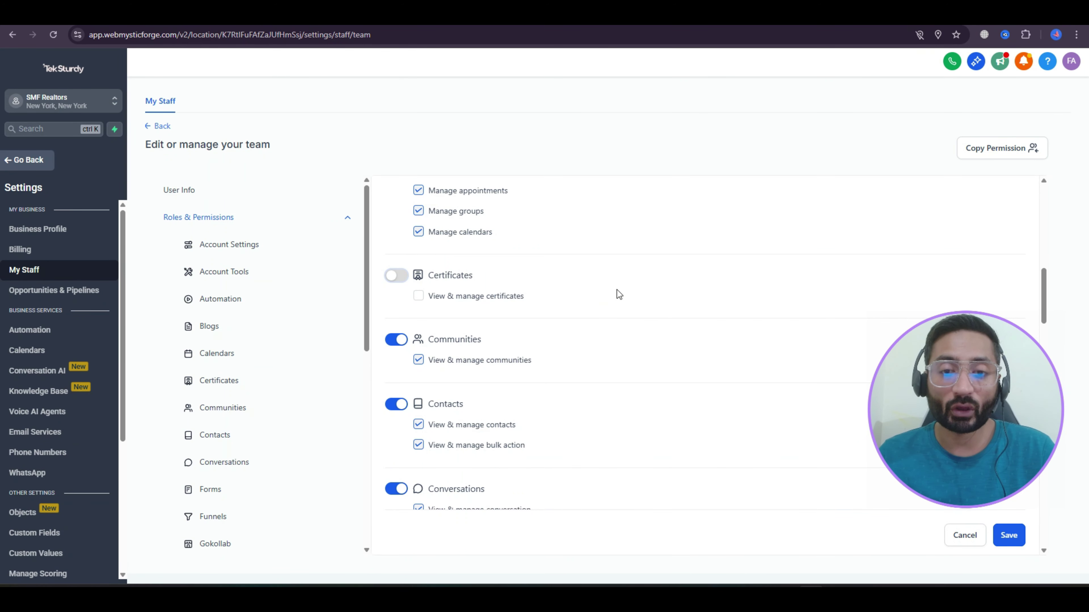
Step: Review the remaining permissions through WordPress, and examine the new user's Call & Voicemail Settings
scroll(614, 285, down, 8)
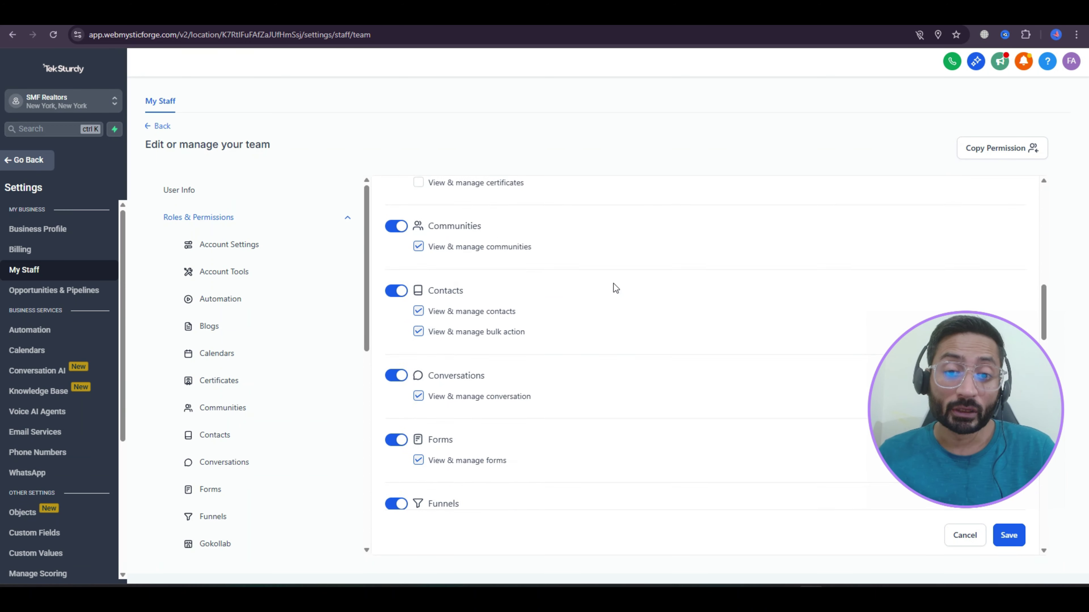
scroll(614, 285, down, 15)
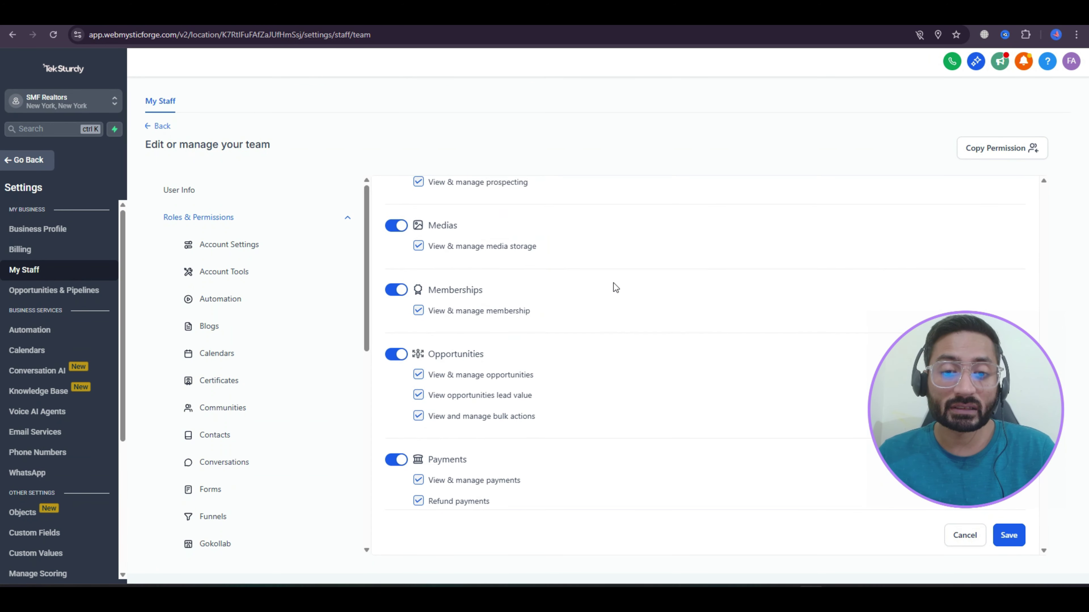
scroll(613, 283, down, 4)
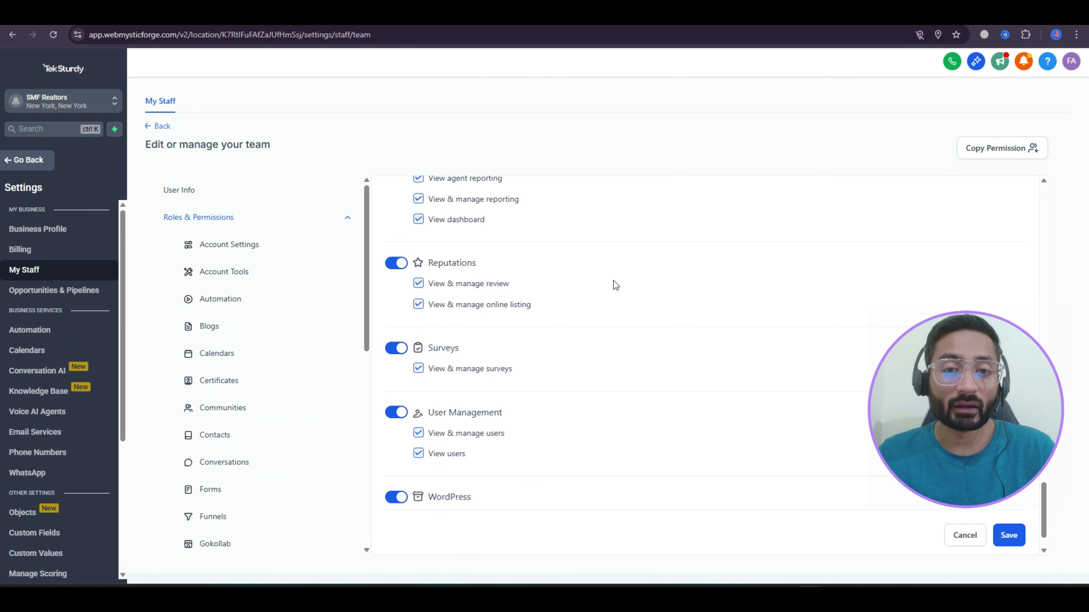
scroll(613, 281, down, 1)
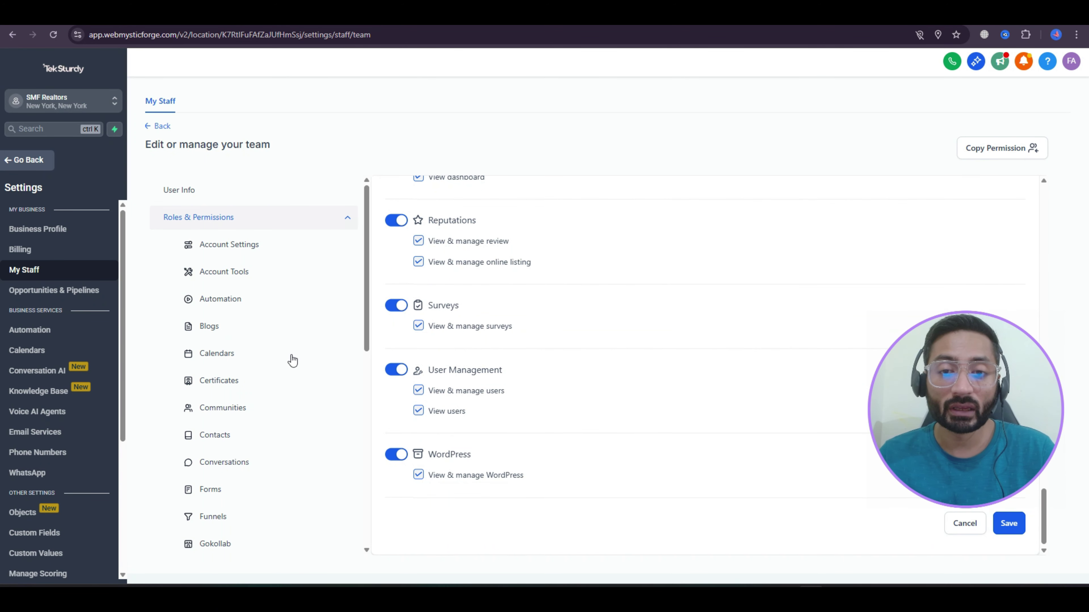
scroll(291, 360, down, 10)
click(226, 487)
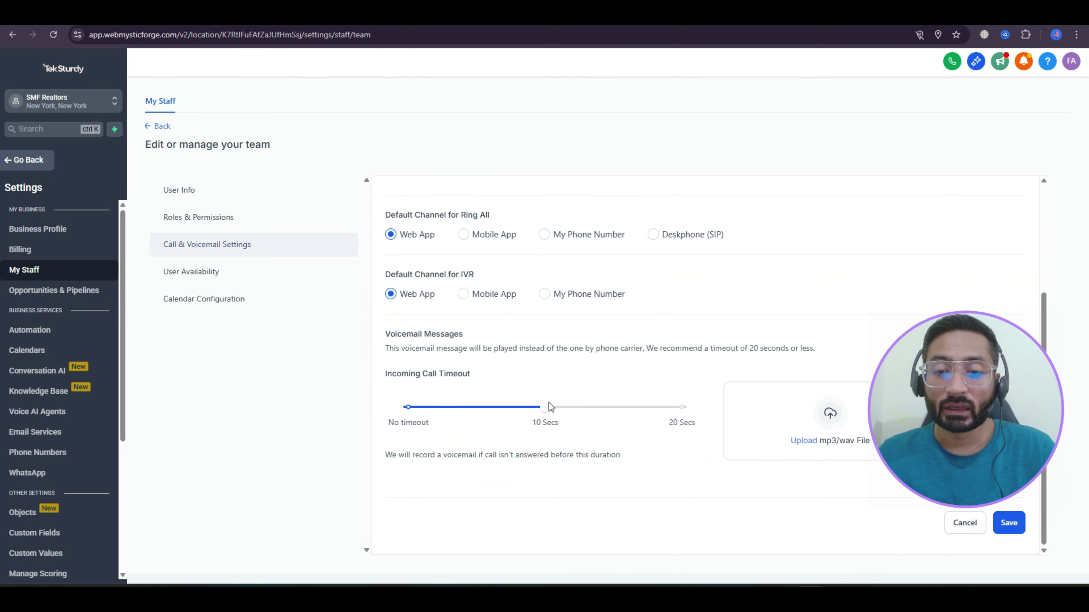
scroll(683, 319, up, 5)
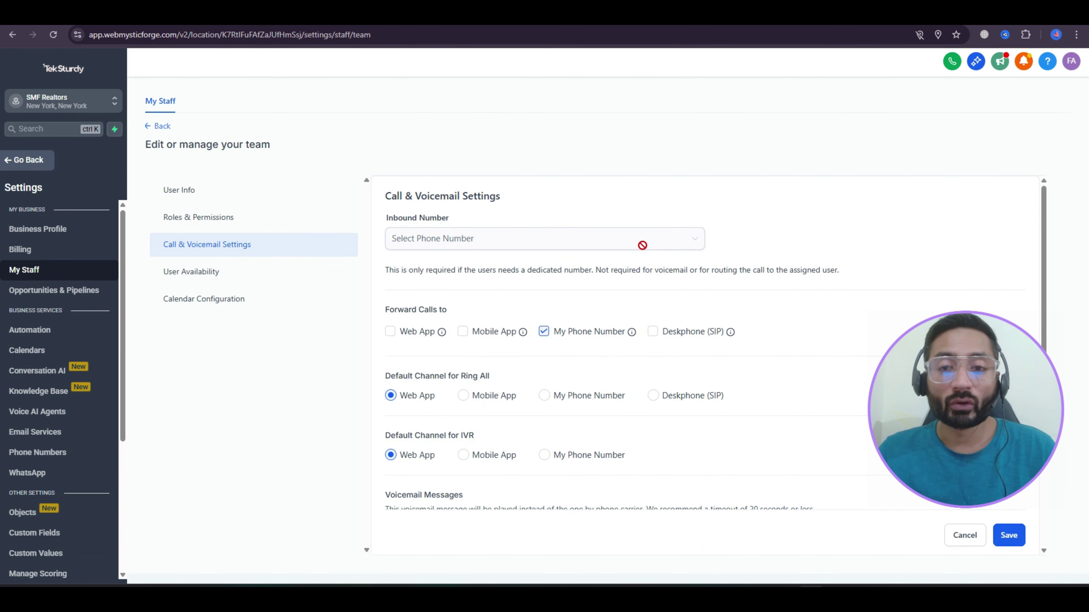
Step: Examine the new user's Call & Voicemail Settings and User Availability hours, and open the Calendar Configuration
scroll(622, 275, down, 4)
scroll(668, 306, up, 4)
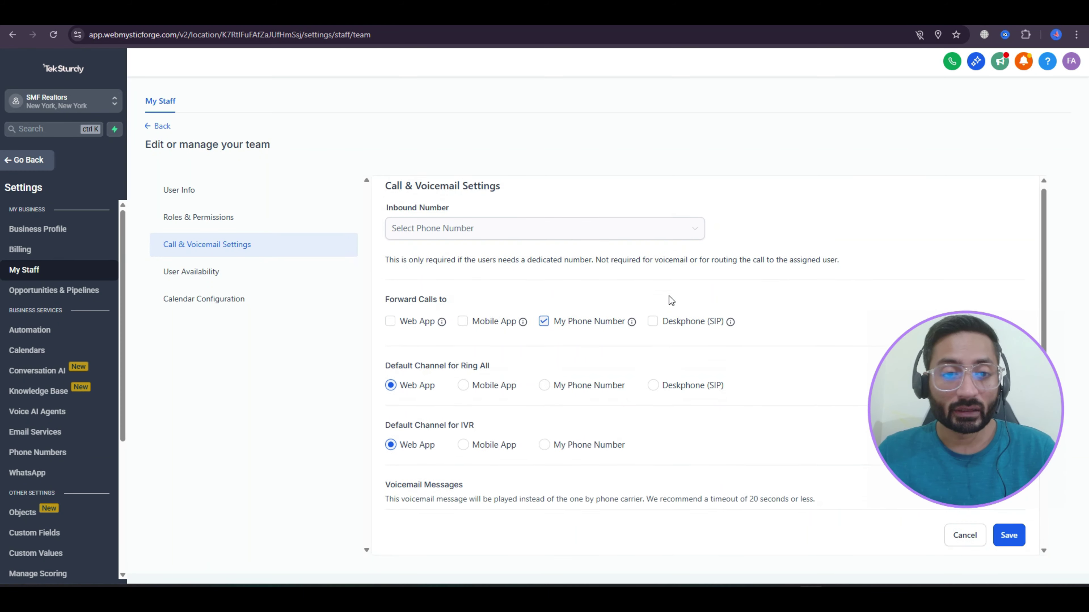
scroll(671, 300, up, 1)
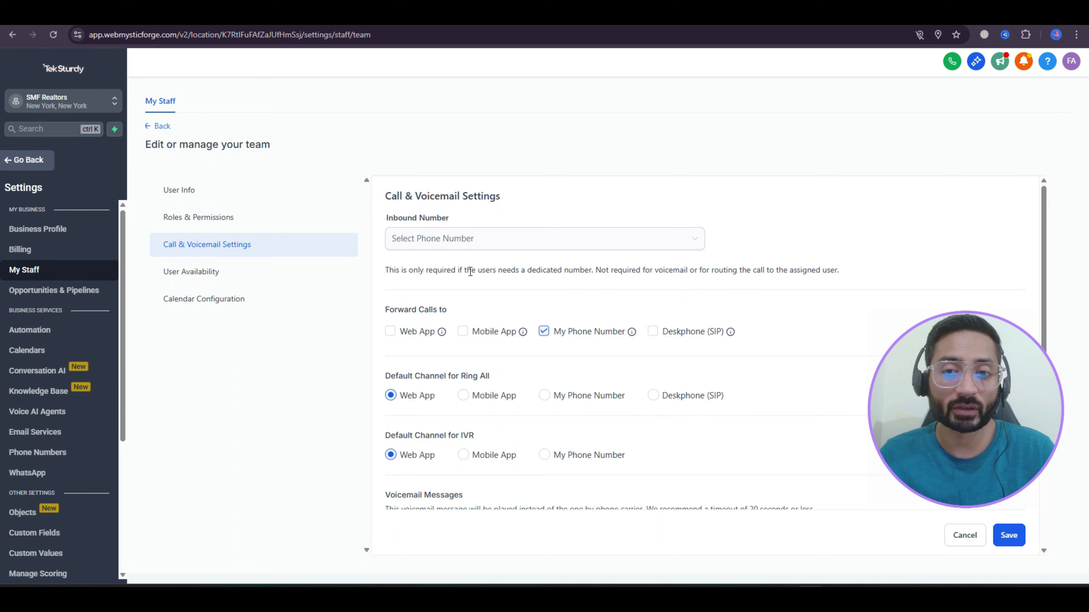
click(233, 275)
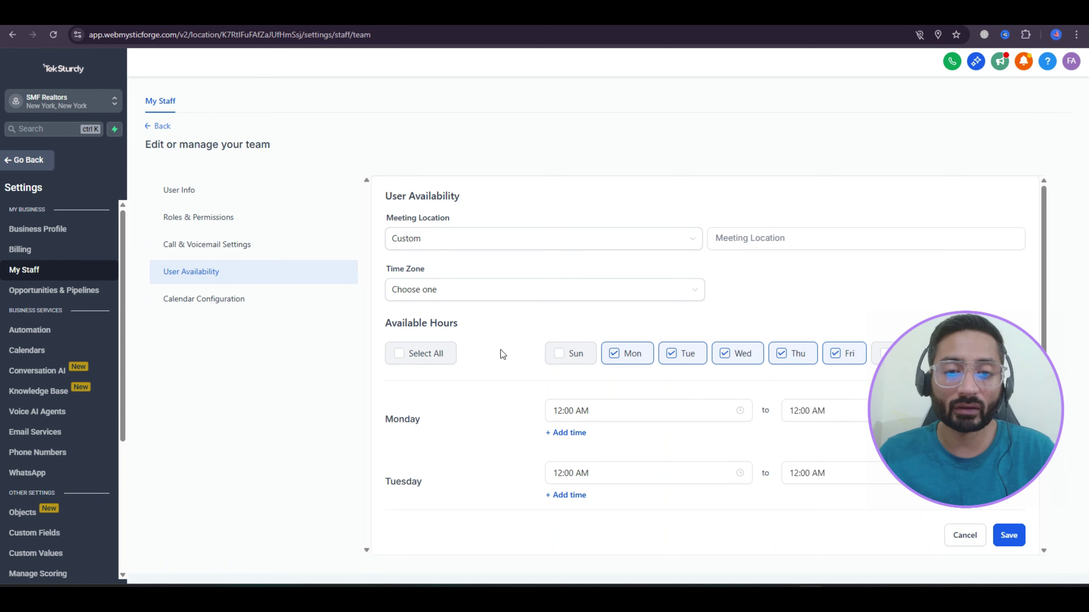
scroll(502, 354, down, 4)
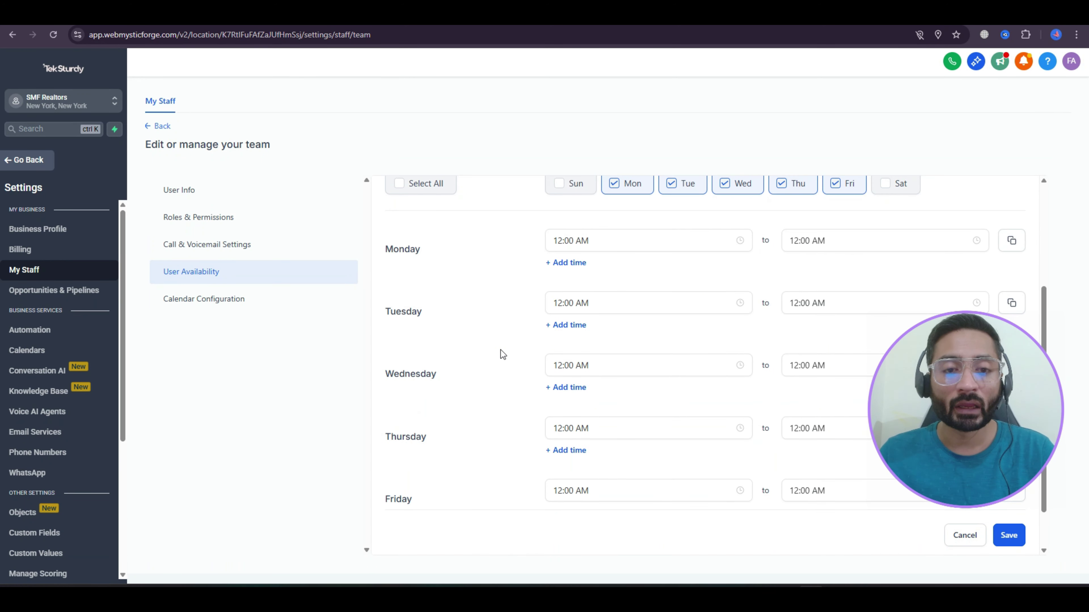
scroll(502, 354, down, 2)
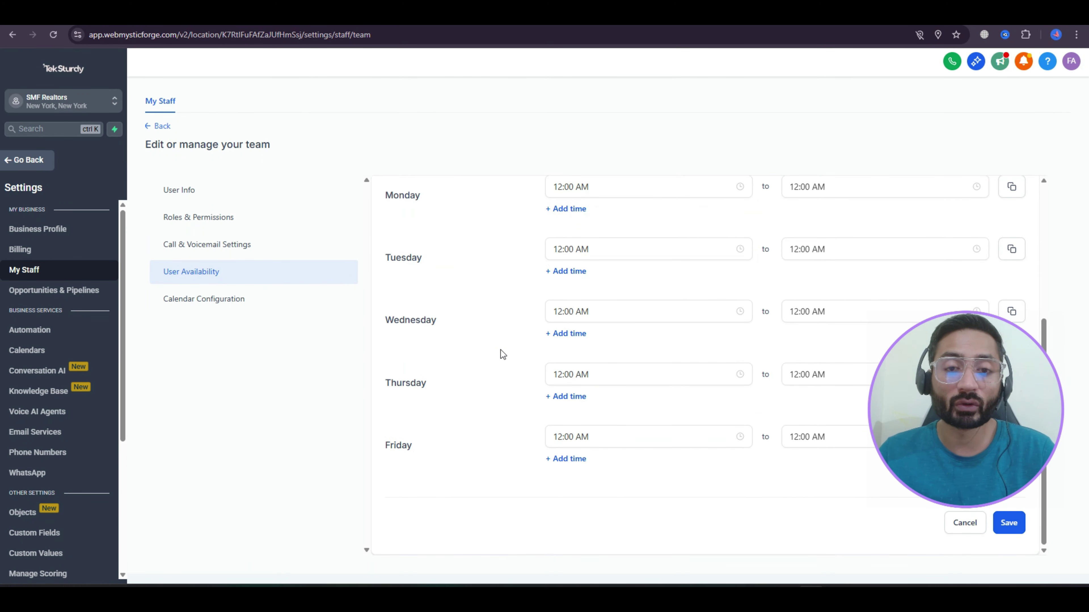
click(257, 300)
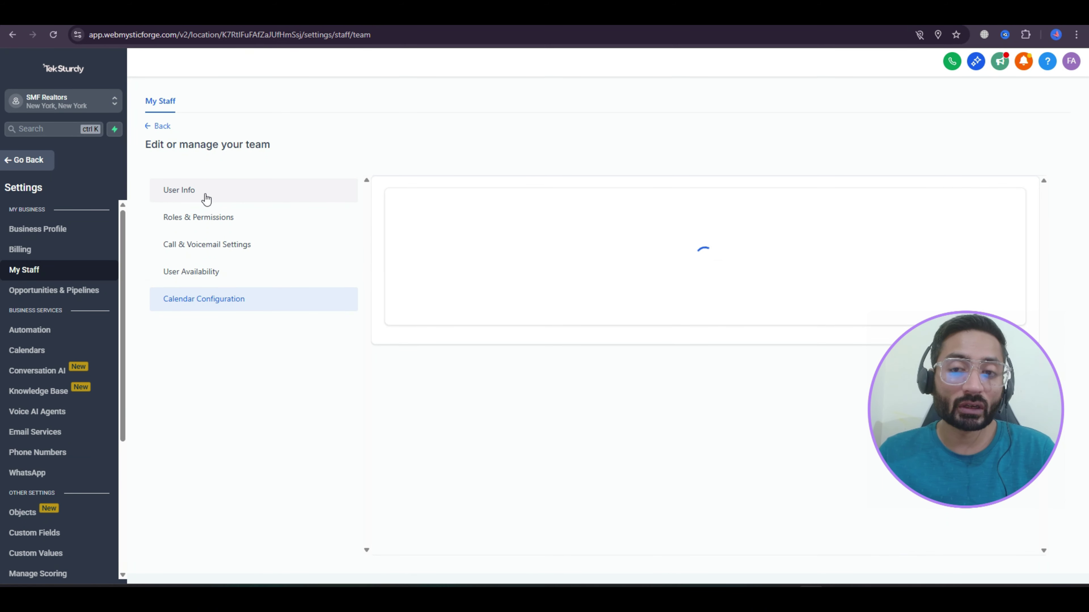
Step: Check the Copy Permissions option in Roles & Permissions for users whose permission settings can be copied, and close it without applying
click(259, 219)
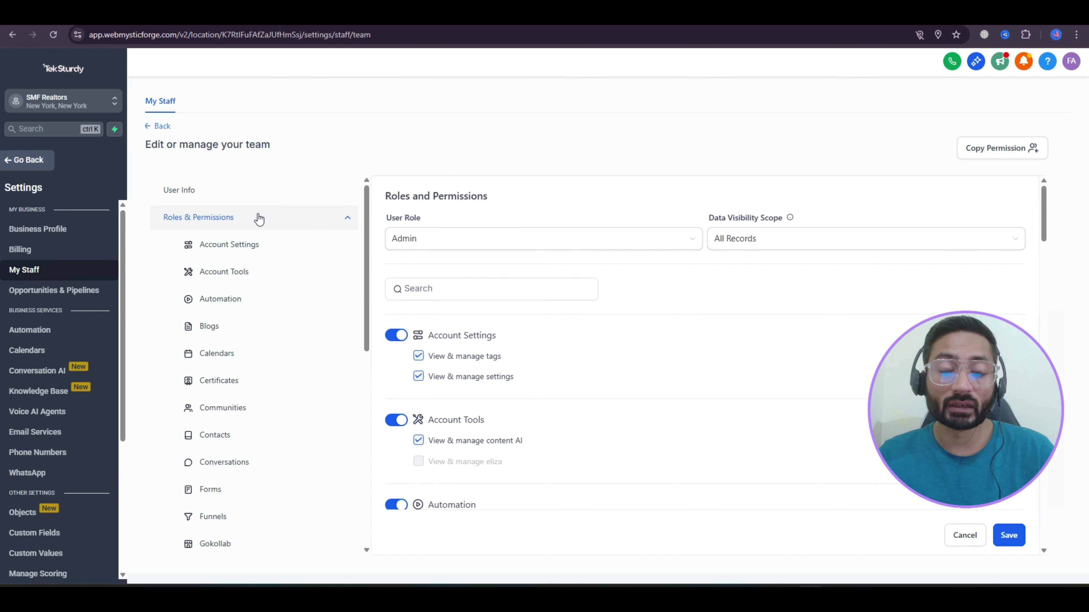
click(989, 153)
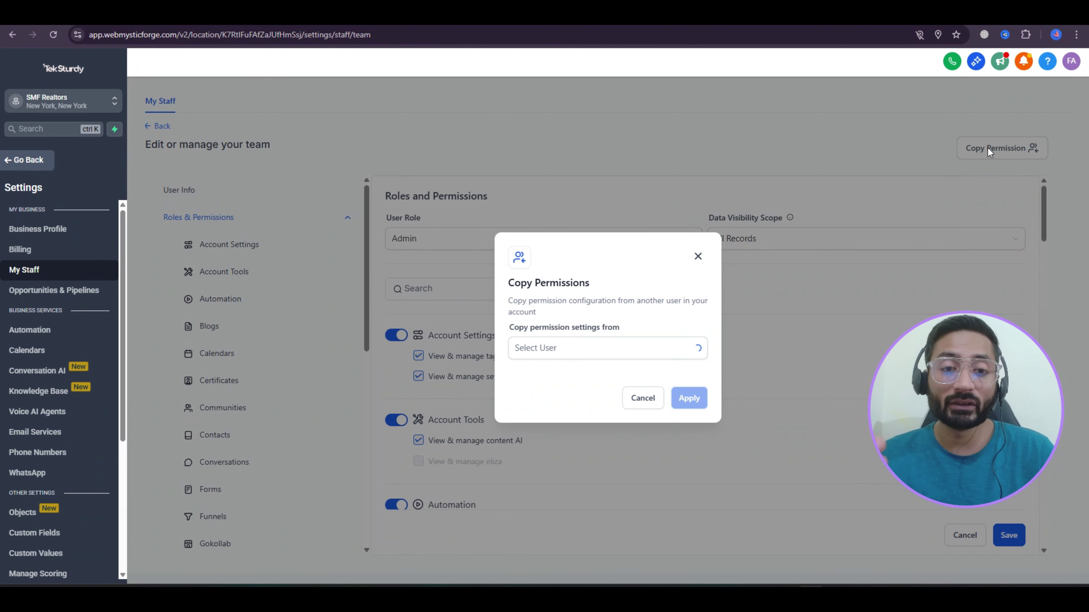
click(632, 361)
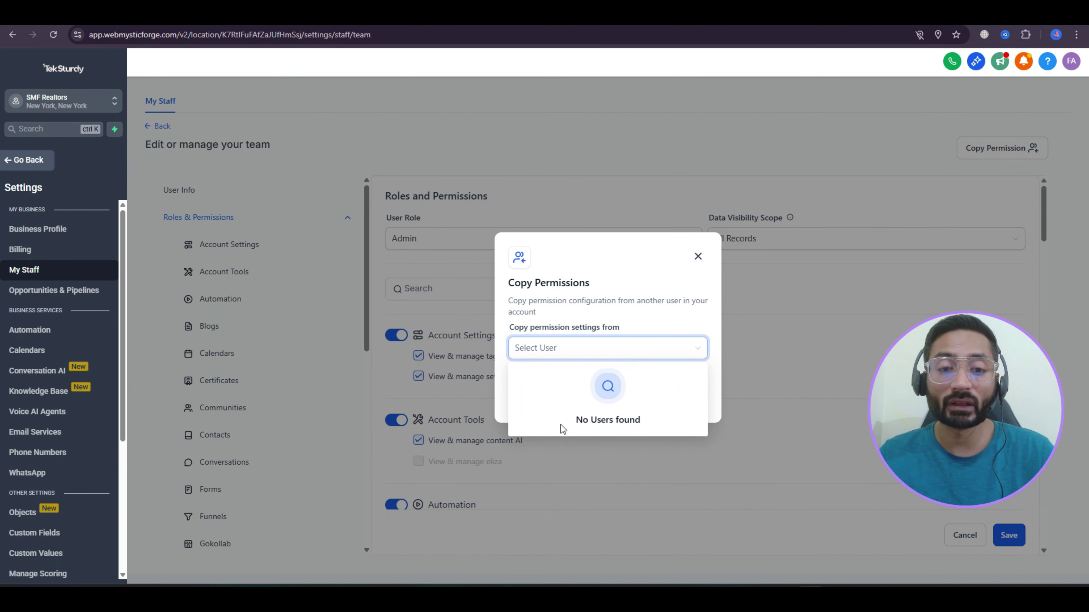
click(649, 318)
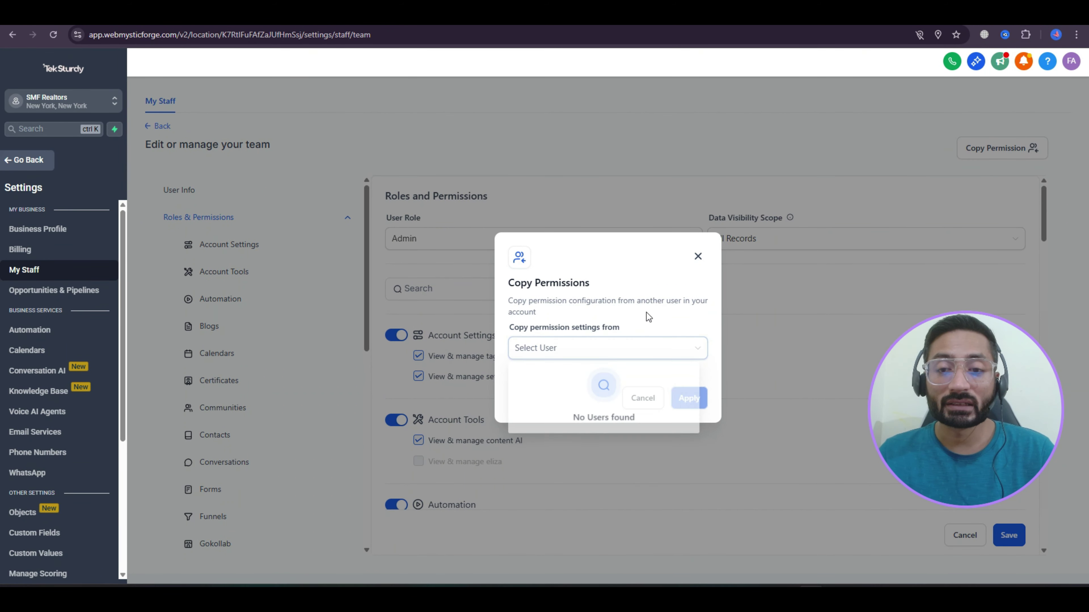
click(545, 348)
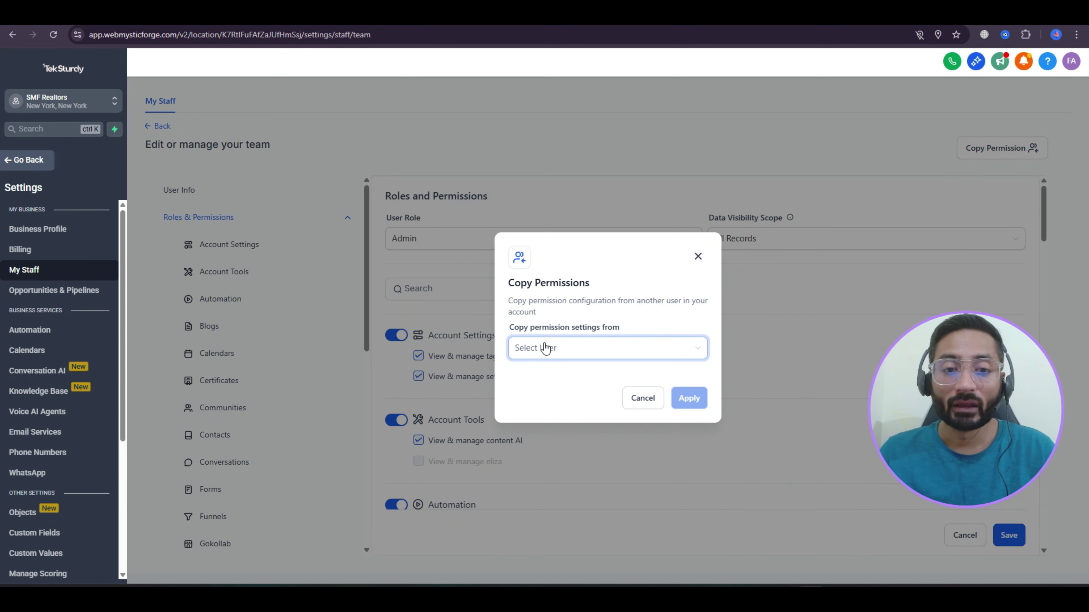
click(691, 348)
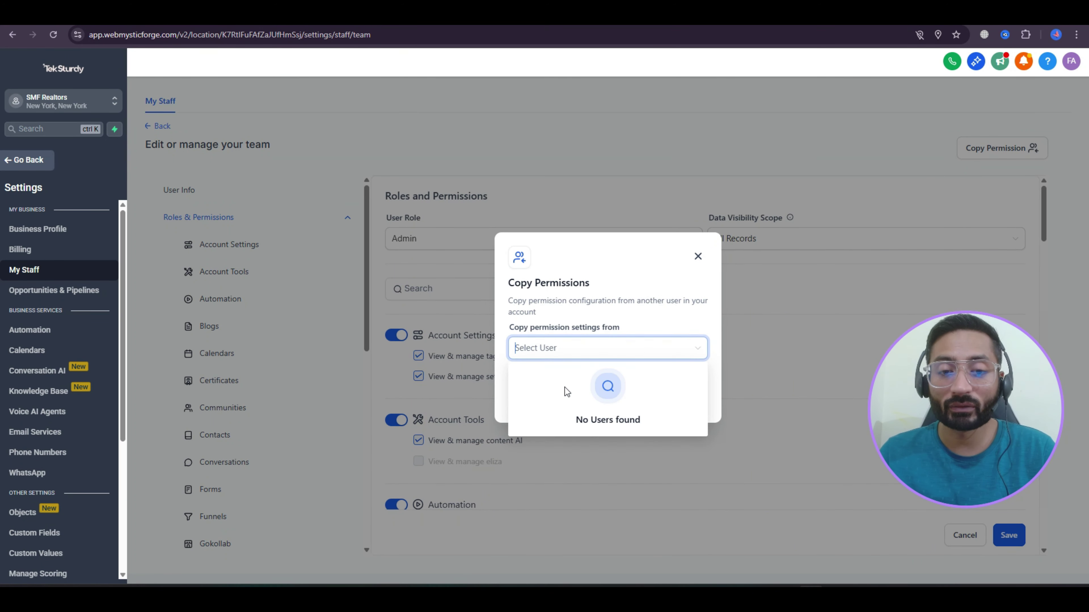
click(676, 322)
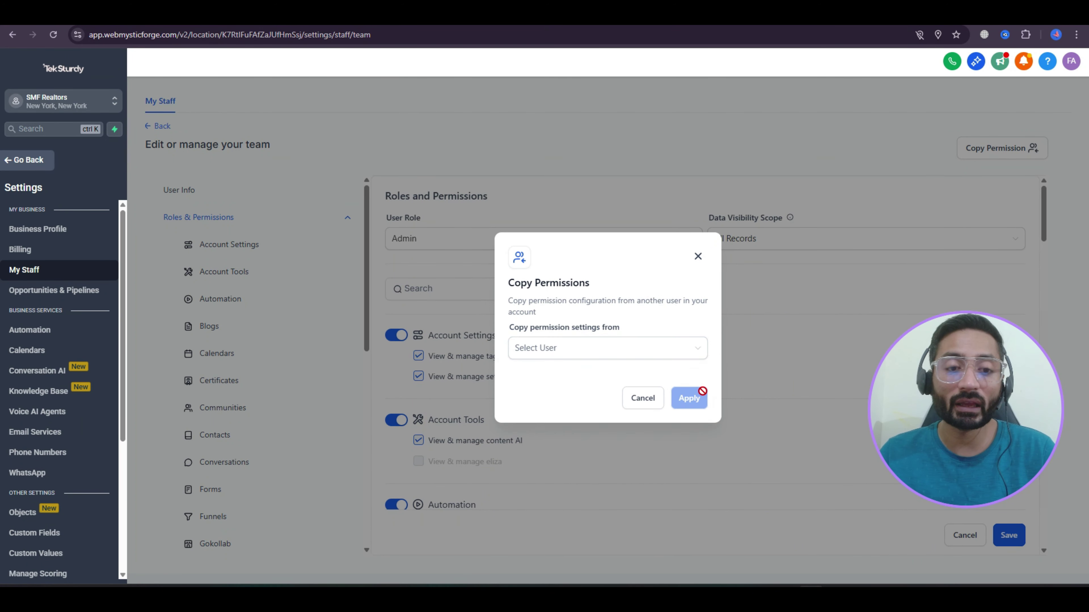
click(698, 257)
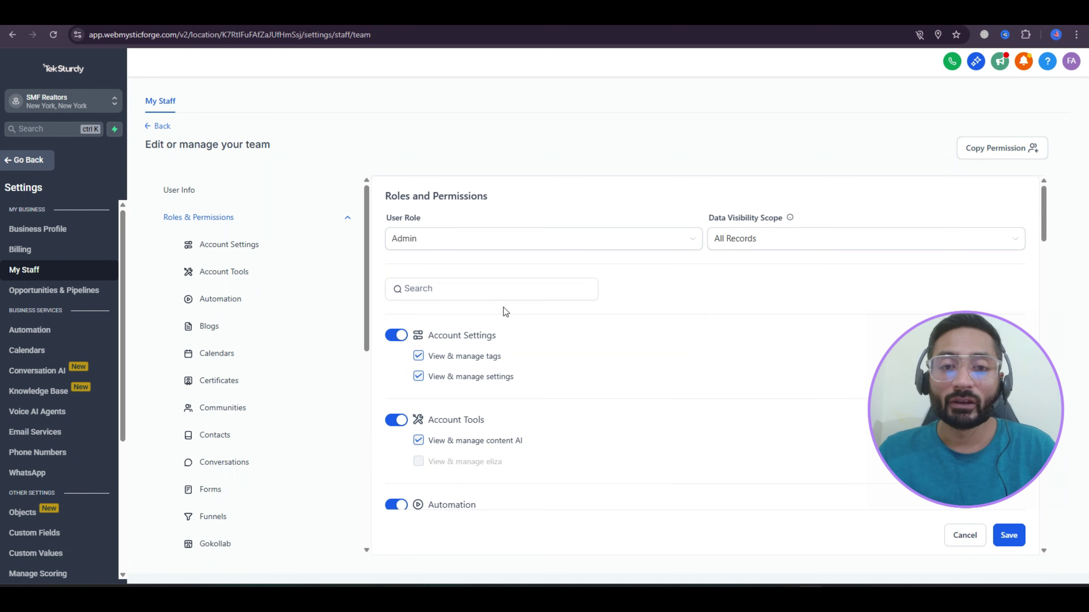
Step: Save the new staff user, and sign in to the platform as that user with the account password
click(1015, 542)
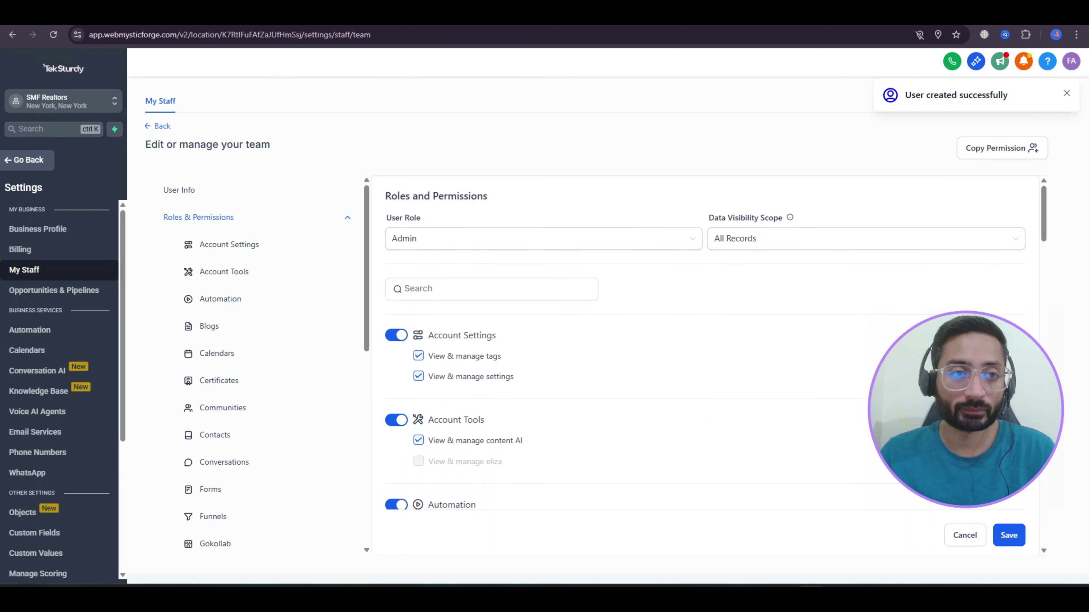
click(552, 286)
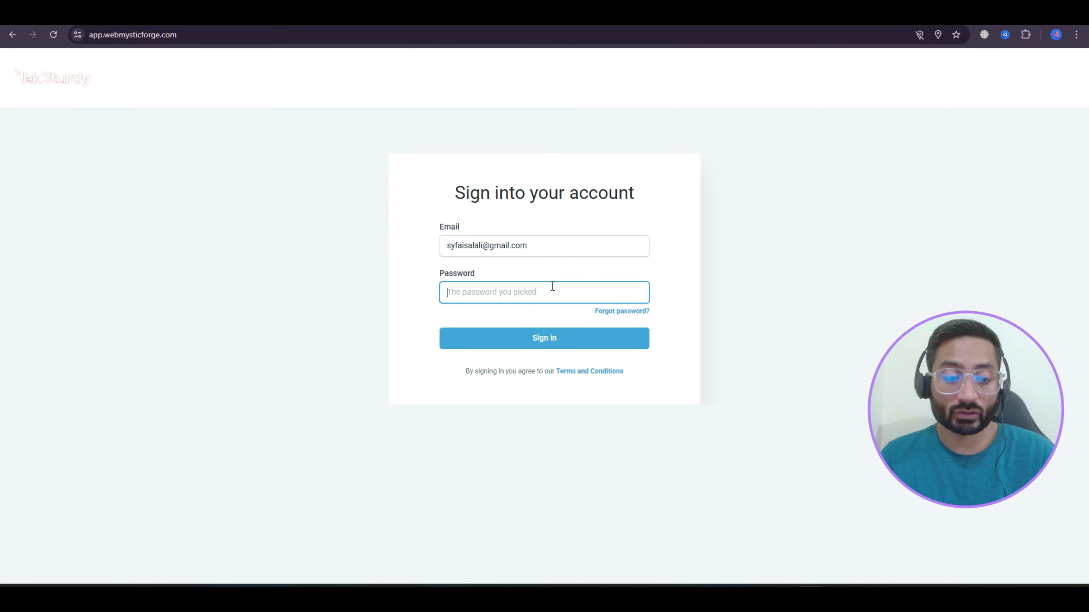
text(••••)
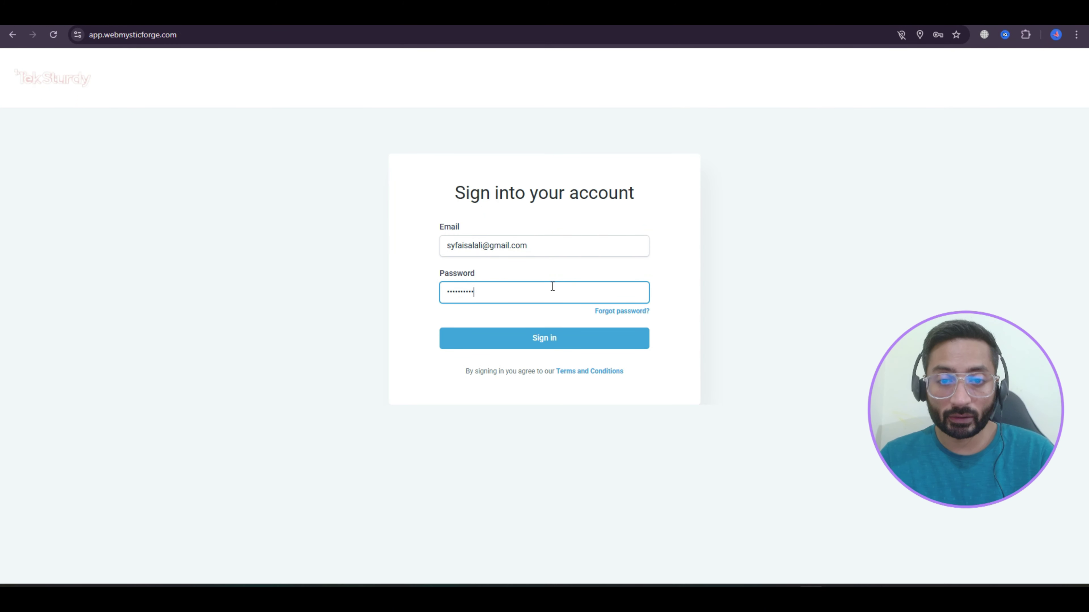
text(•••)
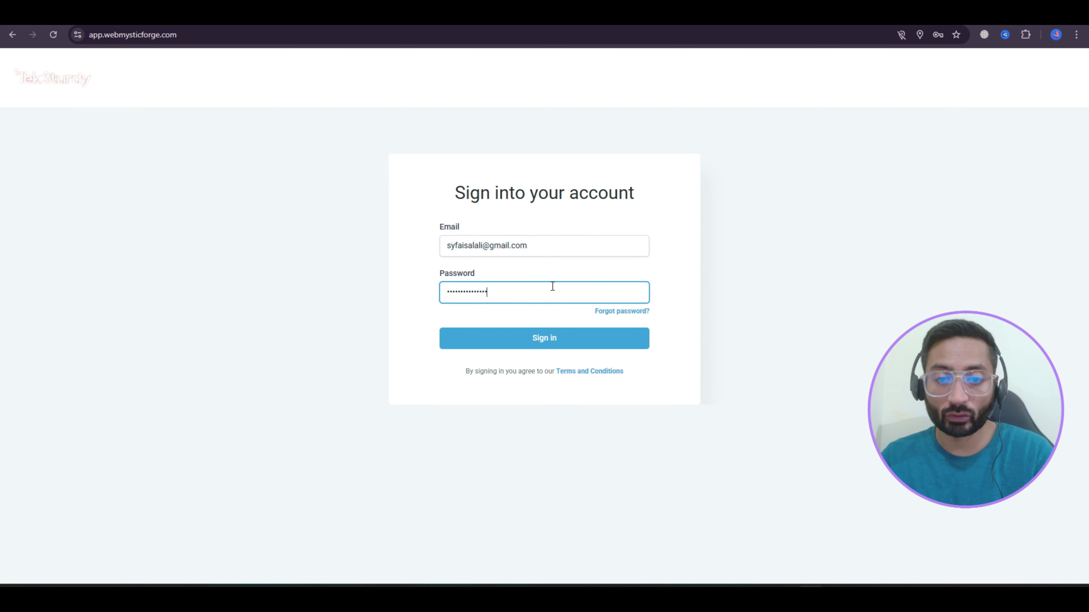
key(Return)
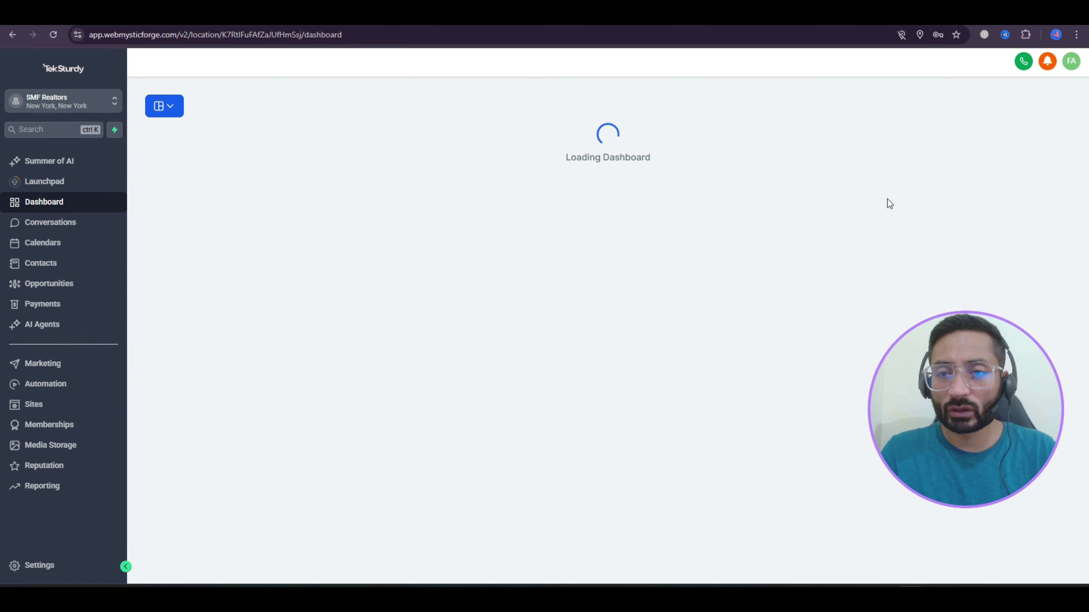
Step: Check which user is signed in, and open the My Profile settings
click(1071, 61)
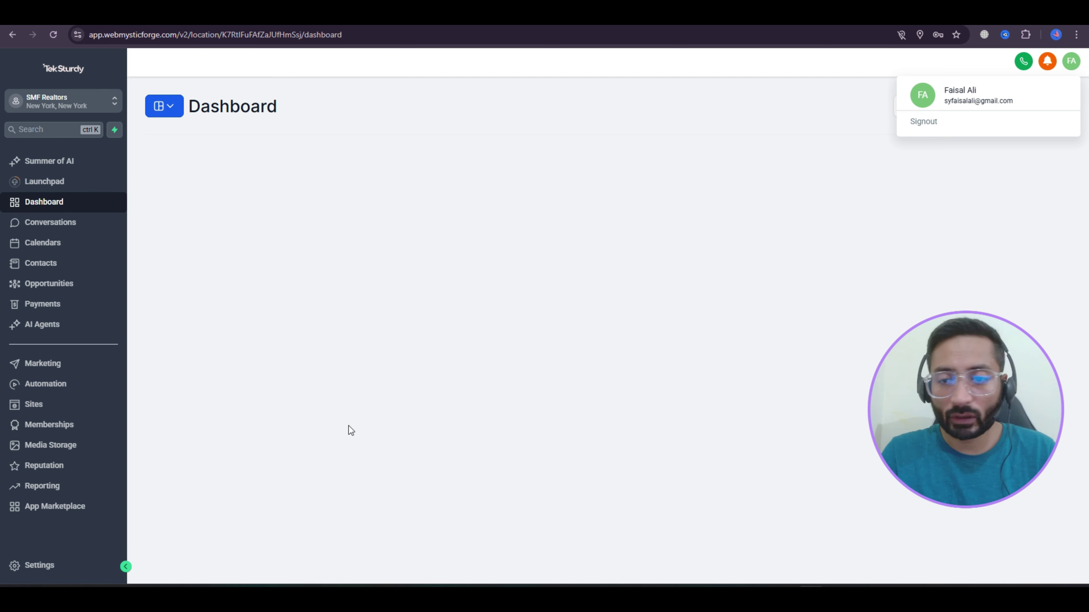
click(61, 567)
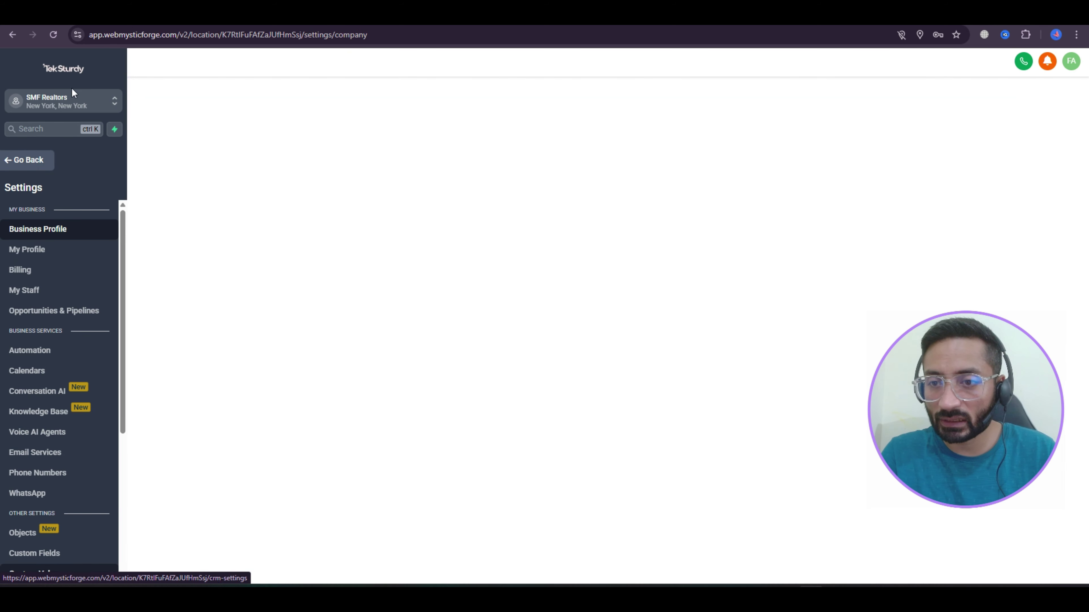
click(43, 253)
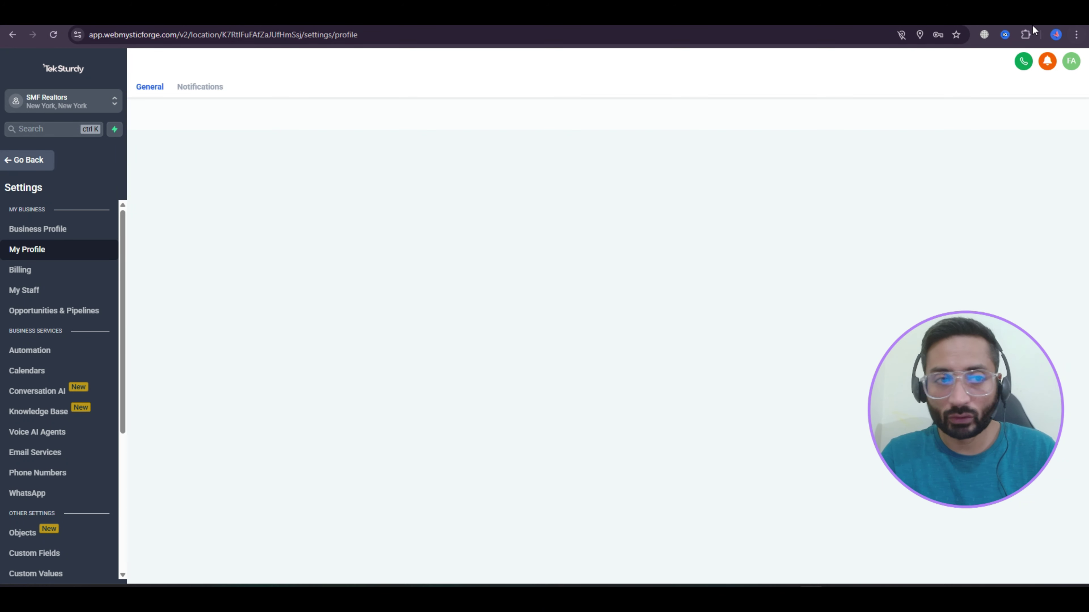
Step: Examine the My Profile page's personal details, password, signature, two-way email sync, calendar connection and user availability sections
scroll(474, 299, down, 3)
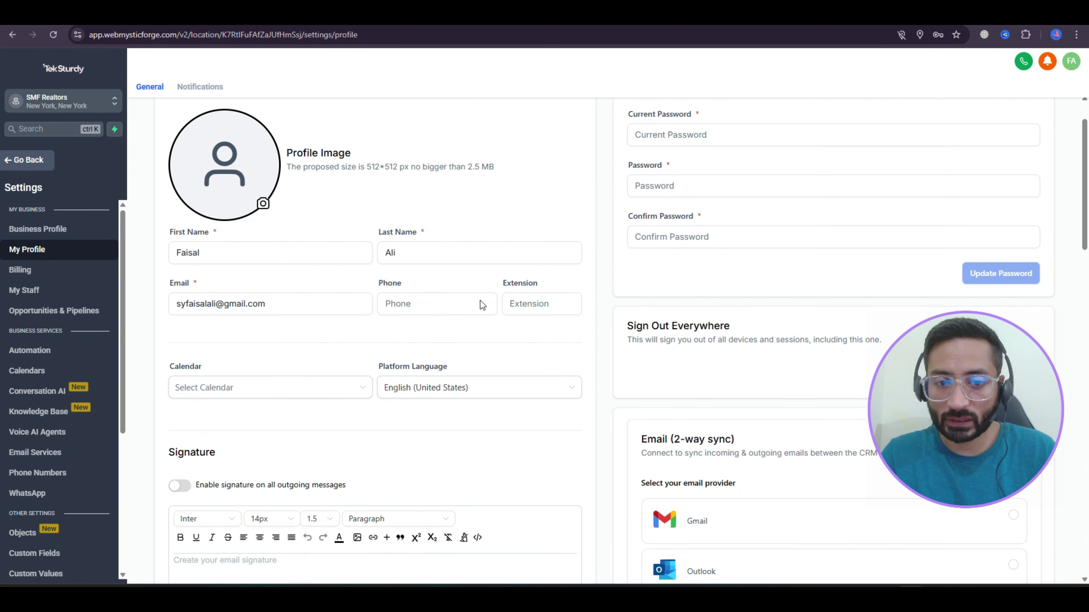
scroll(490, 388, down, 6)
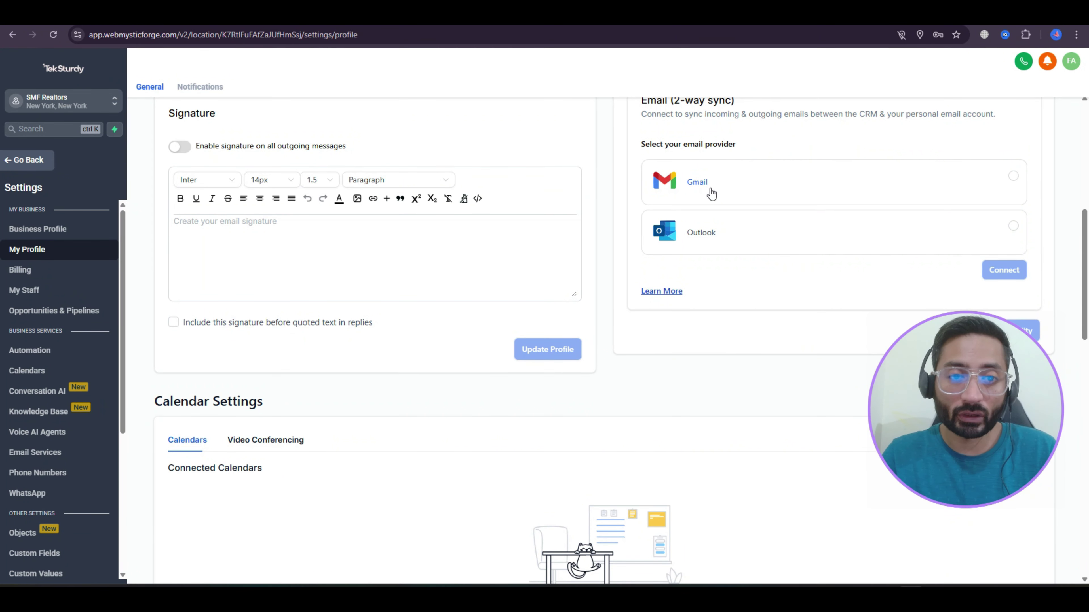
scroll(544, 380, down, 7)
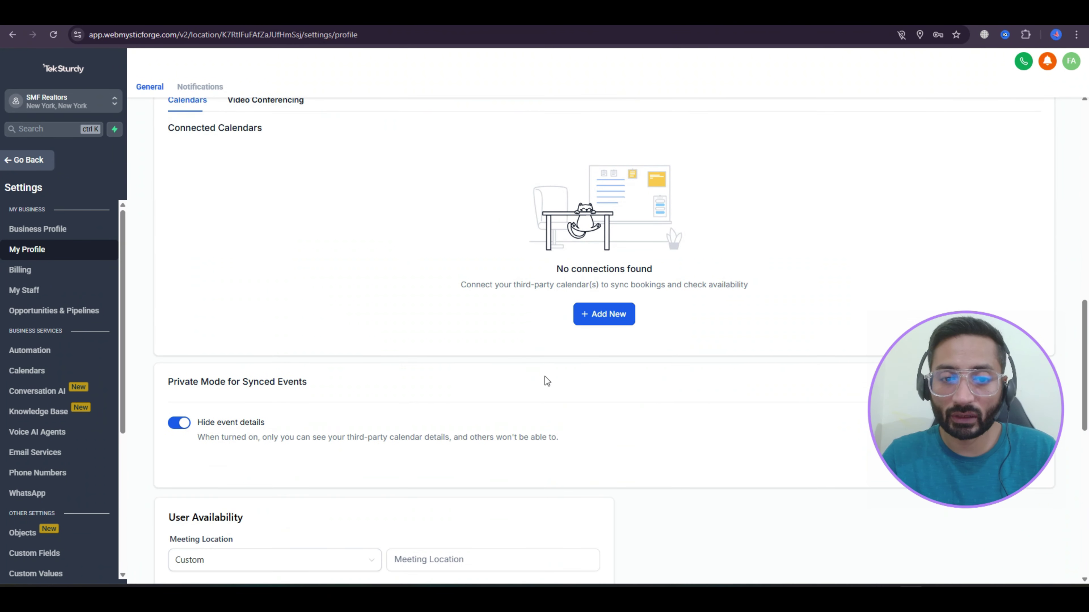
scroll(546, 379, down, 4)
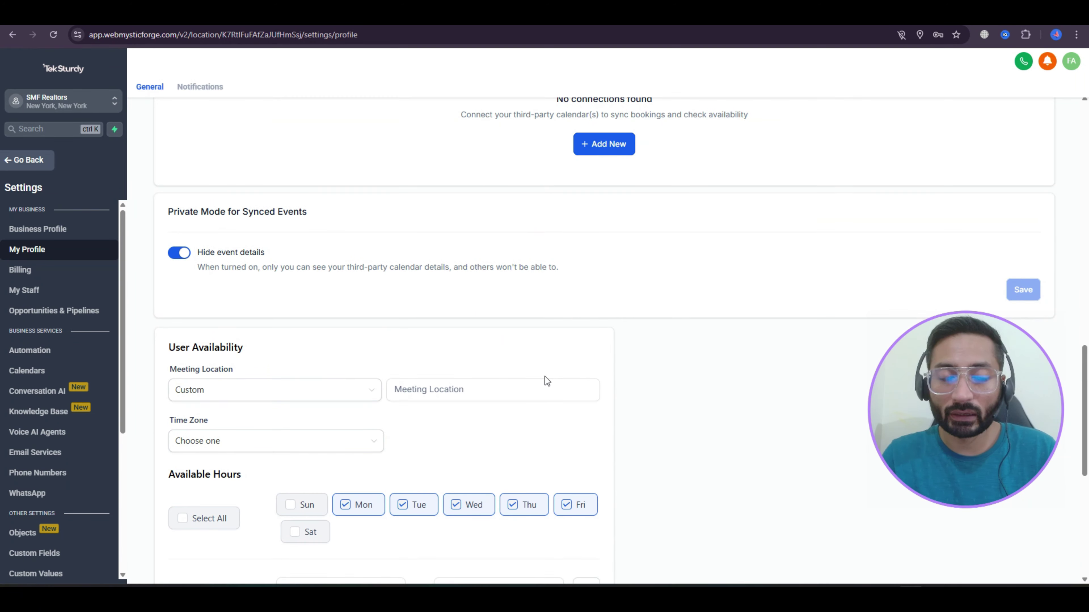
scroll(689, 299, down, 8)
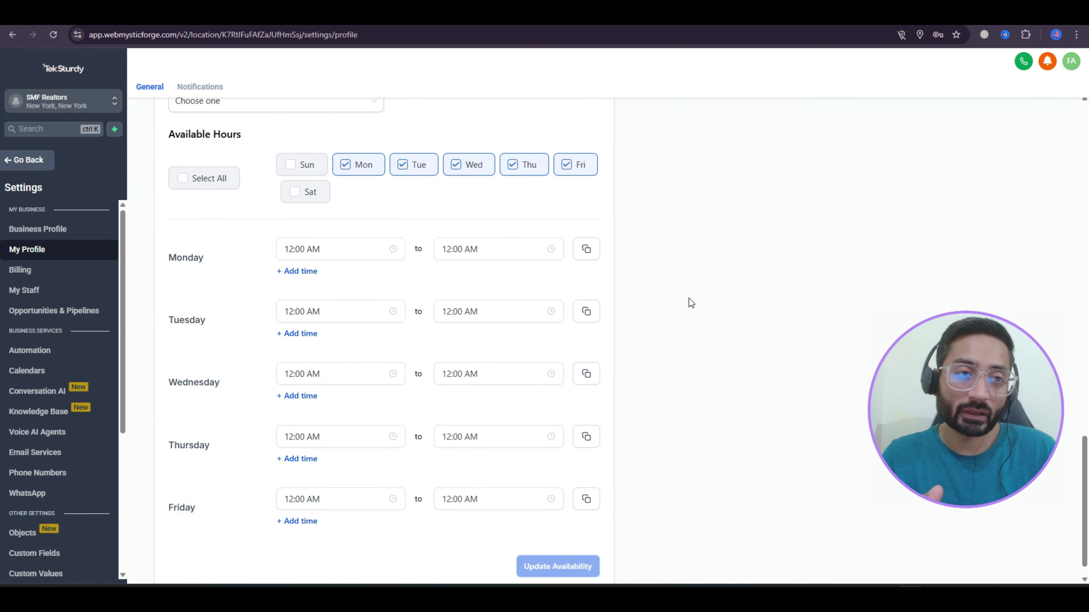
scroll(689, 298, up, 20)
scroll(690, 302, up, 4)
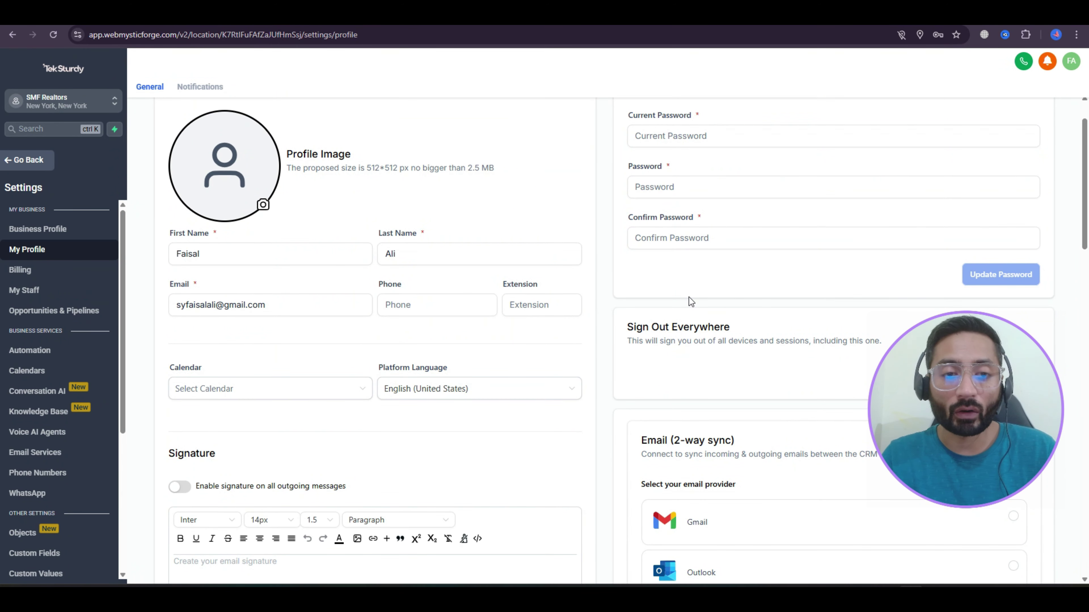
scroll(689, 299, up, 2)
scroll(689, 297, down, 5)
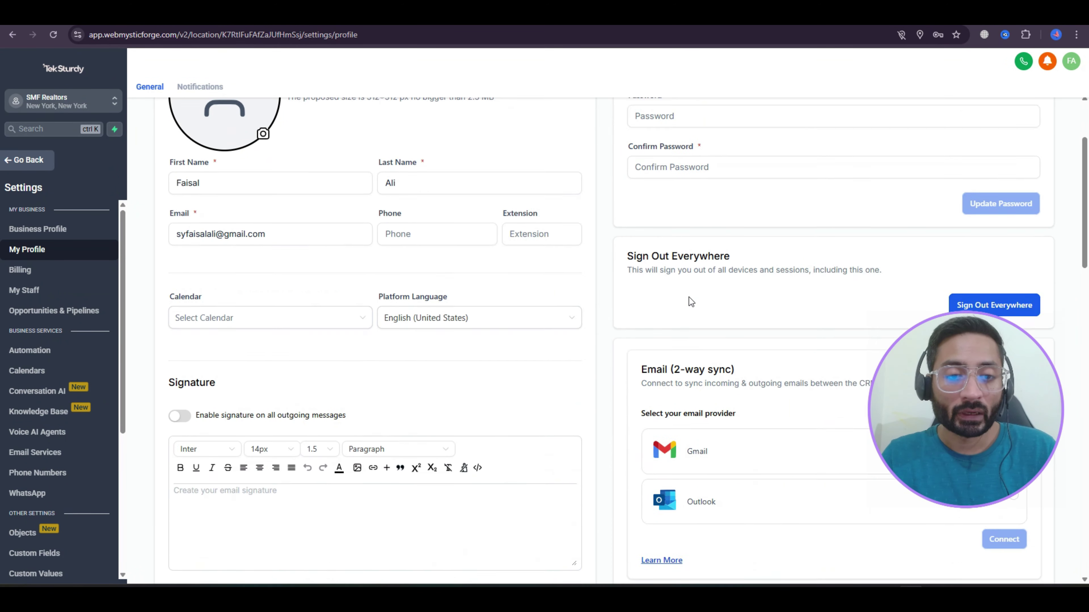
scroll(689, 297, down, 4)
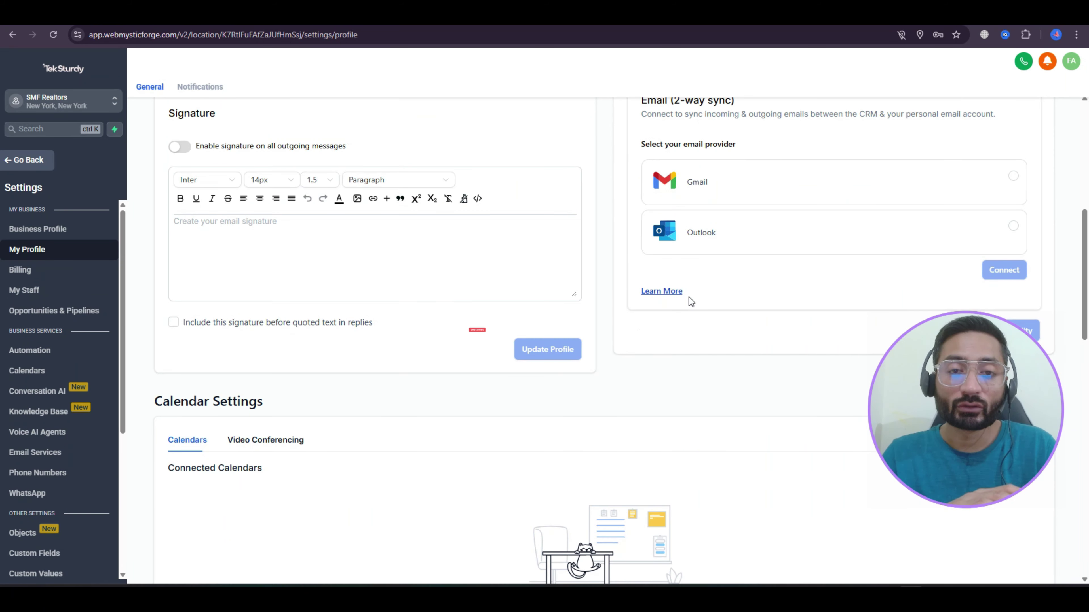